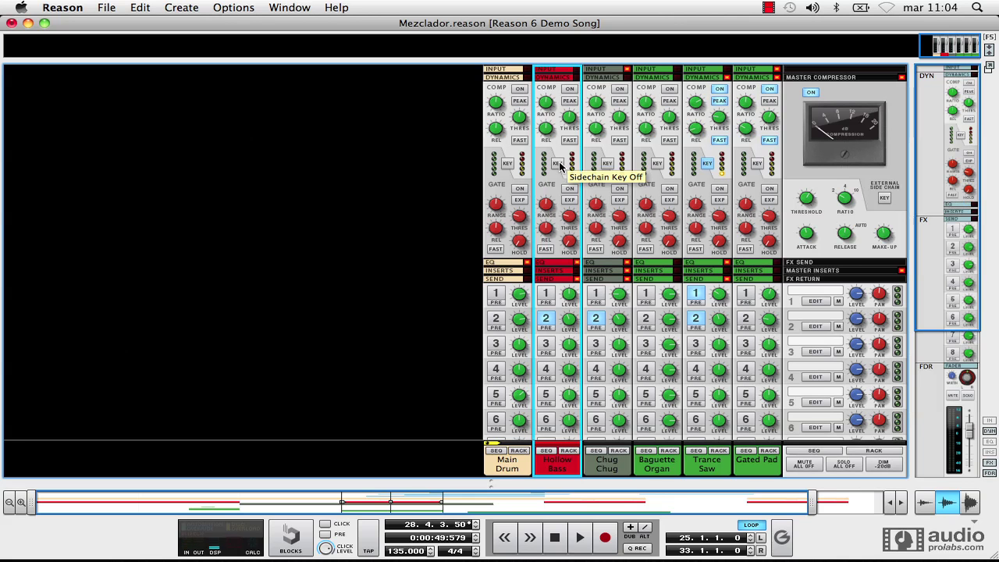
Disconnect both Master Section FX Send 1 cables from the Trance Saw channel's dynamics sidechain inputs on the rack's rear
key(F6)
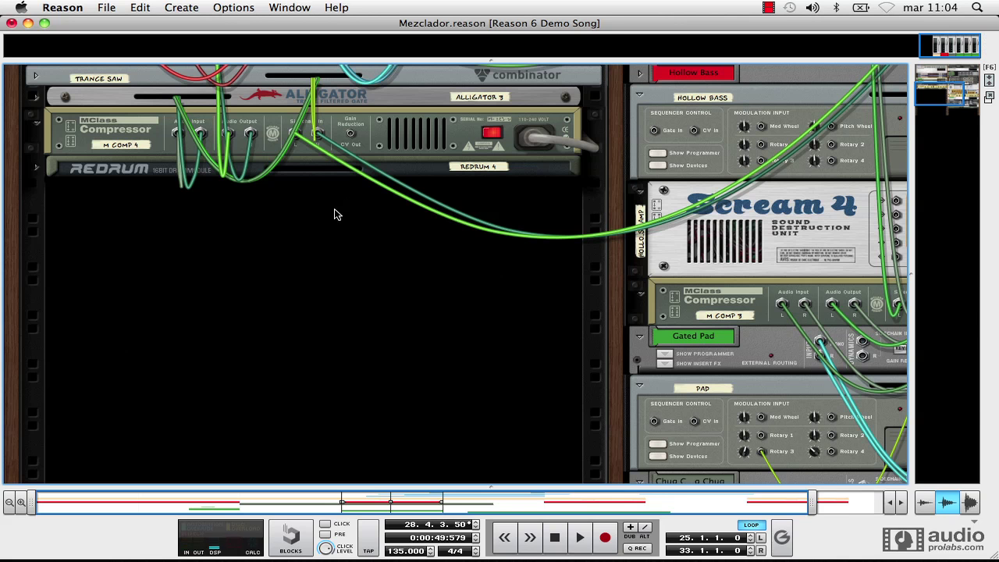
scroll(322, 212, up, 10)
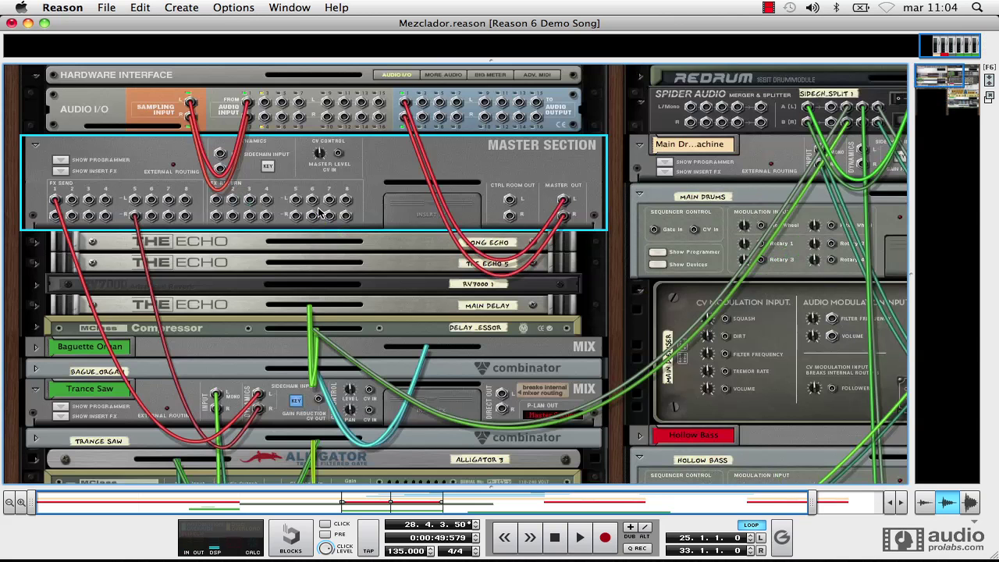
scroll(319, 212, down, 5)
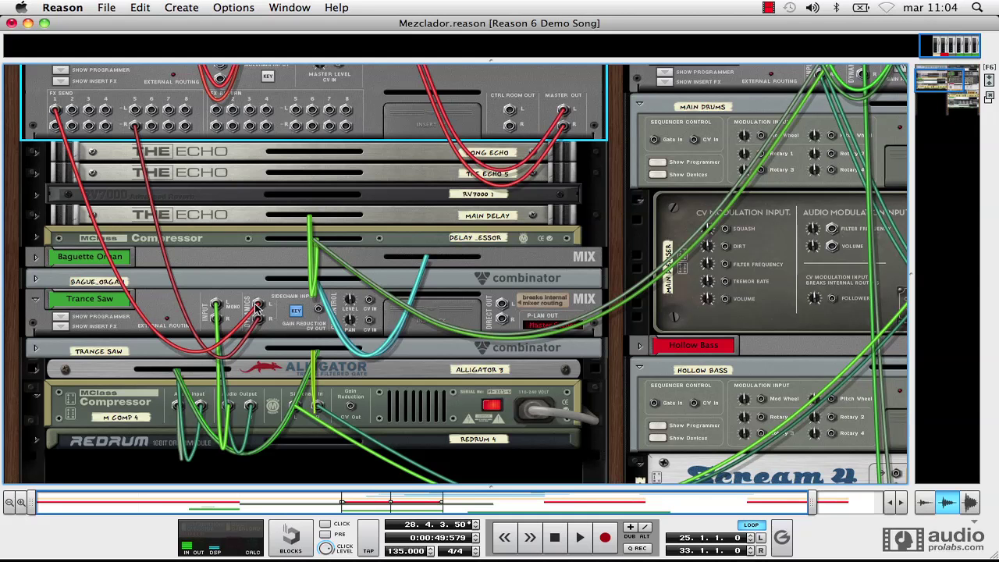
click(275, 314)
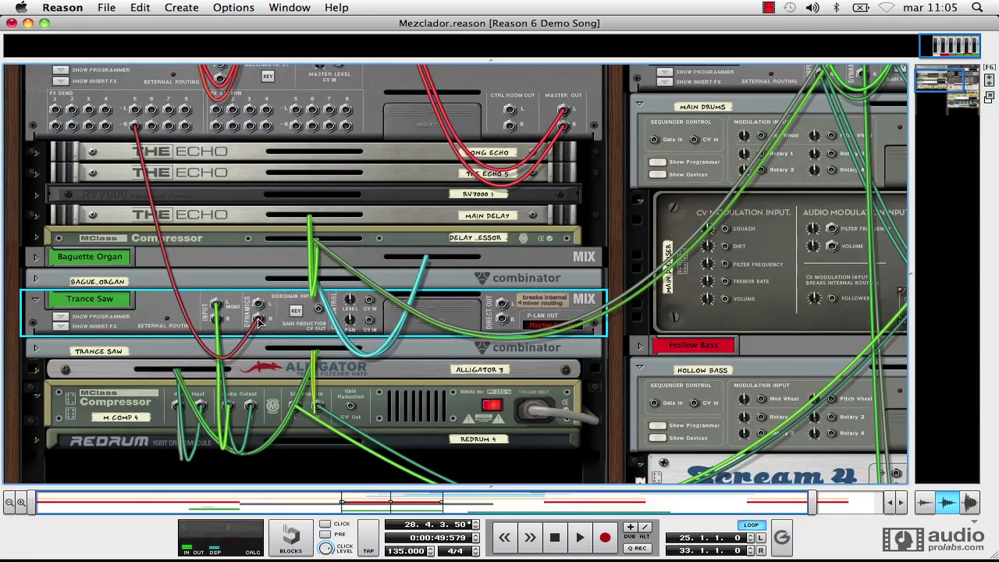
mouse_move(259, 321)
mouse_down()
mouse_move(288, 353)
mouse_move(267, 311)
mouse_up()
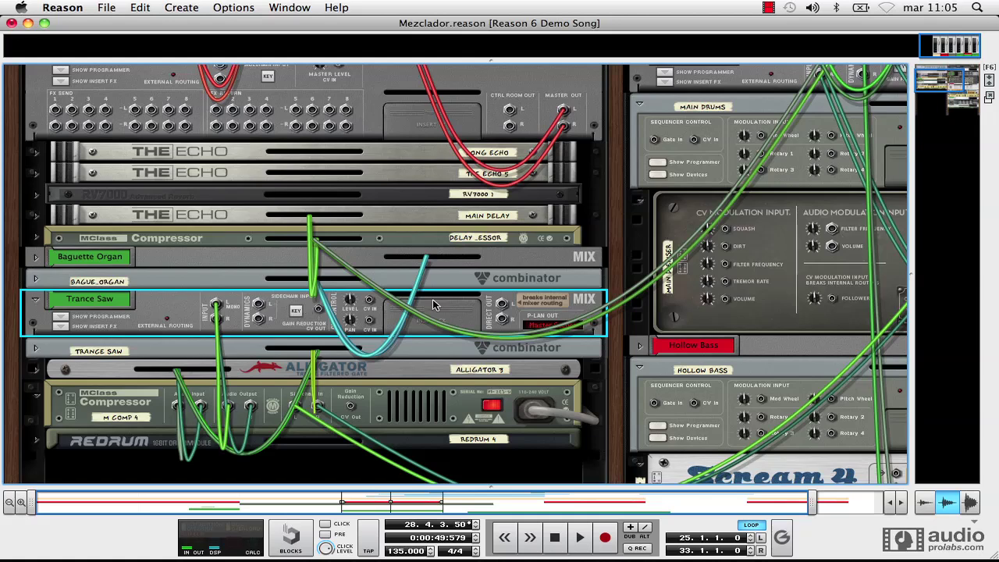
Return the rack to its front and play the sequencer loop between bars 25 and 33 to review the arrangement
key(Tab)
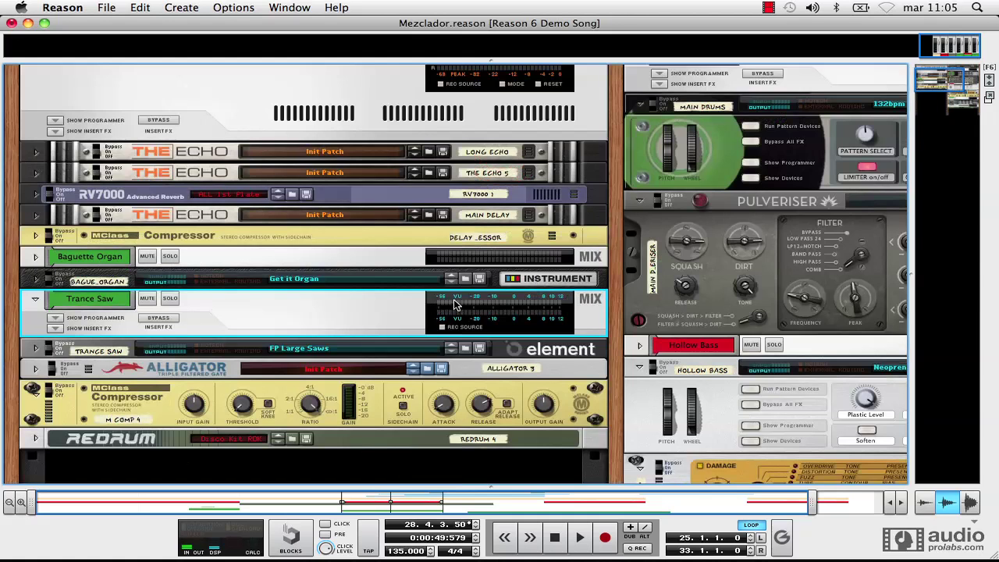
key(F7)
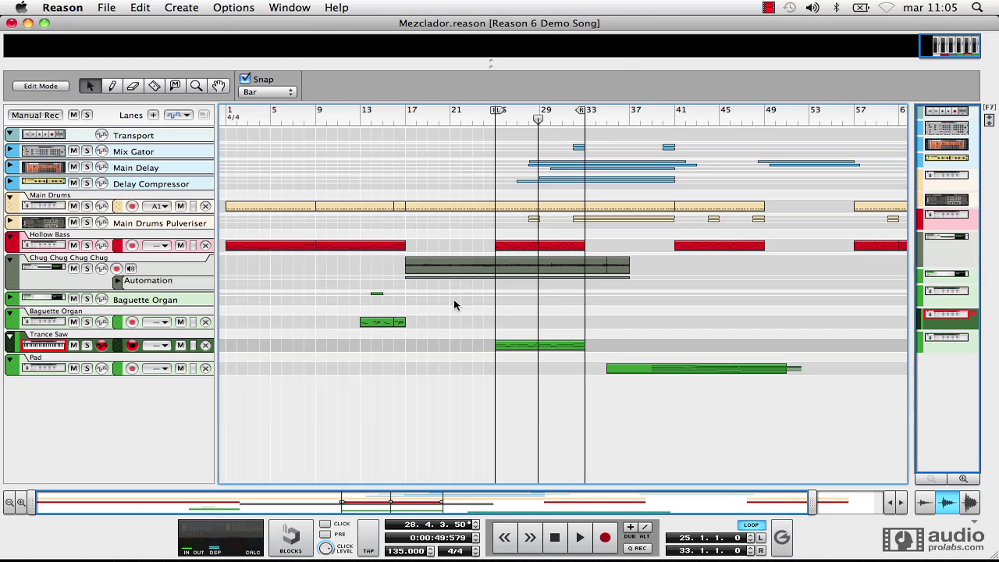
click(435, 121)
key(space)
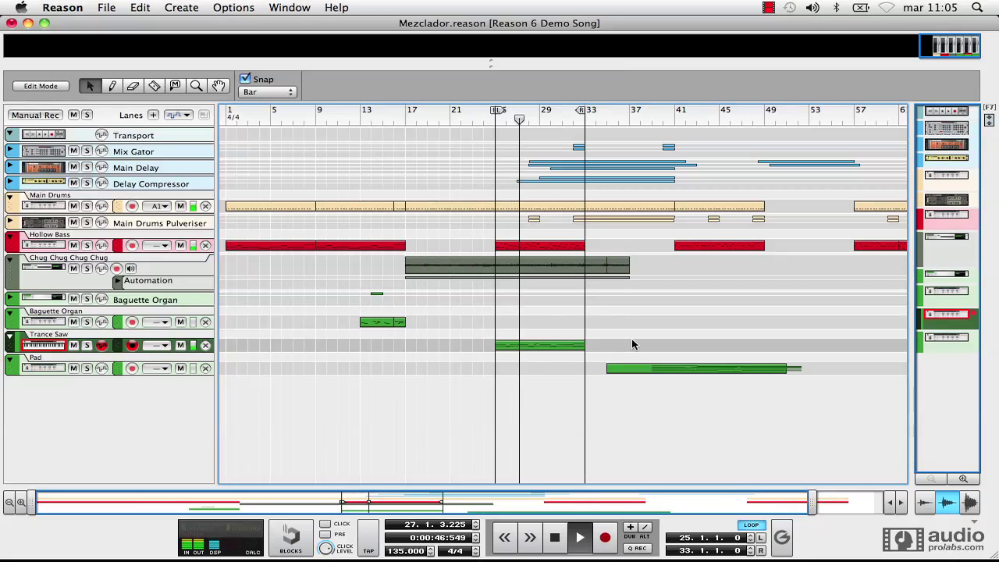
key(space)
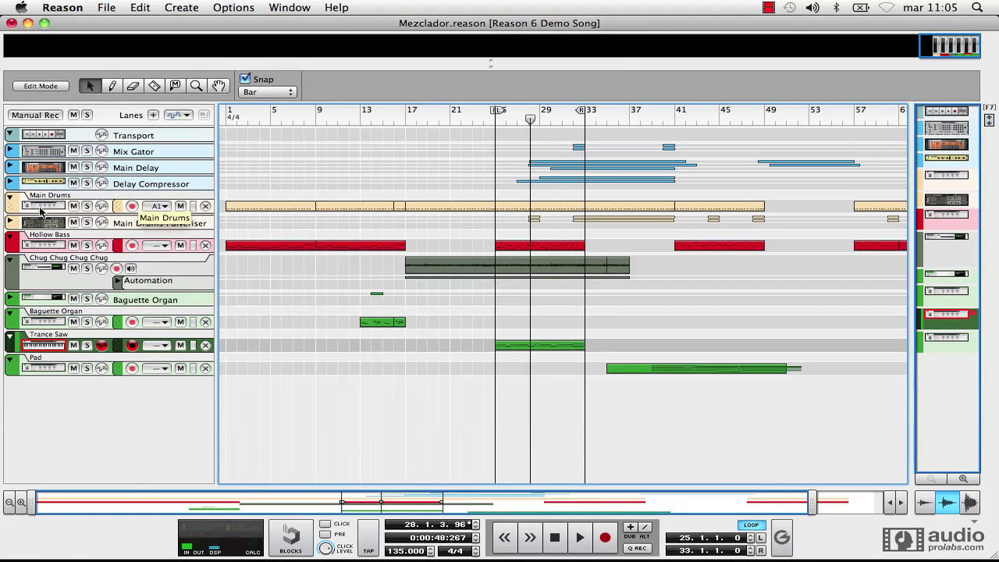
Select the Main Drums track and examine its device and the neighbouring cabling on the rack's rear
click(11, 203)
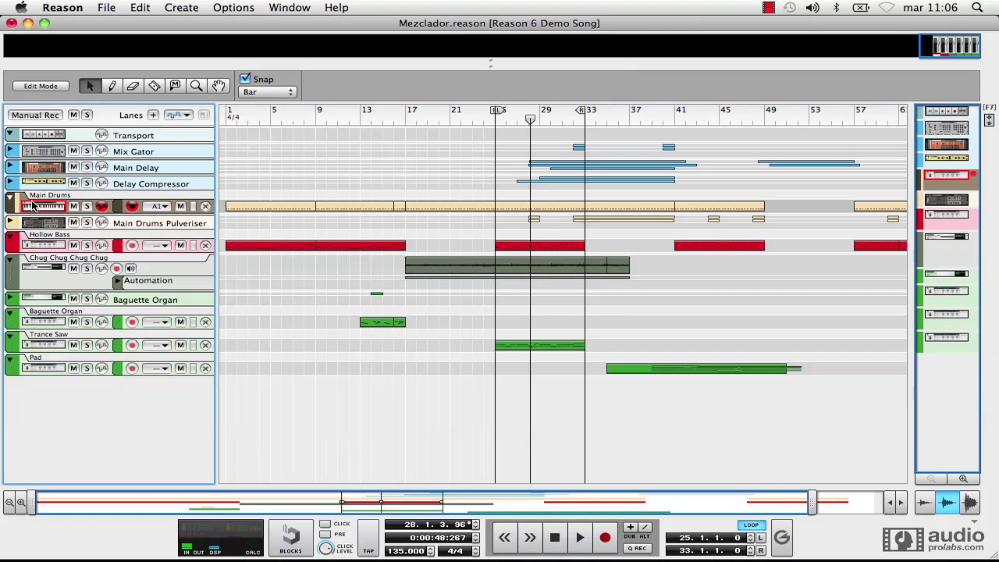
key(F6)
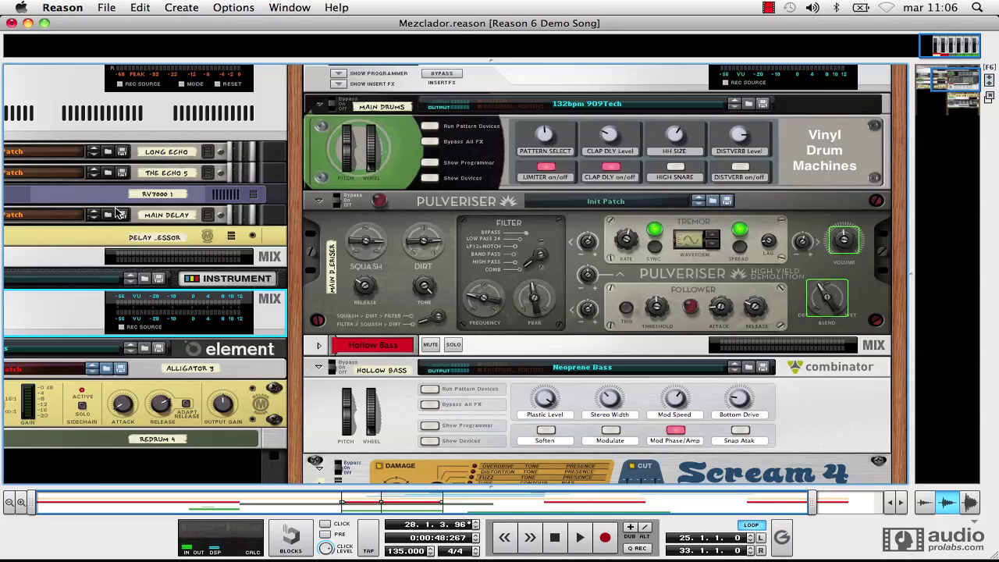
key(Tab)
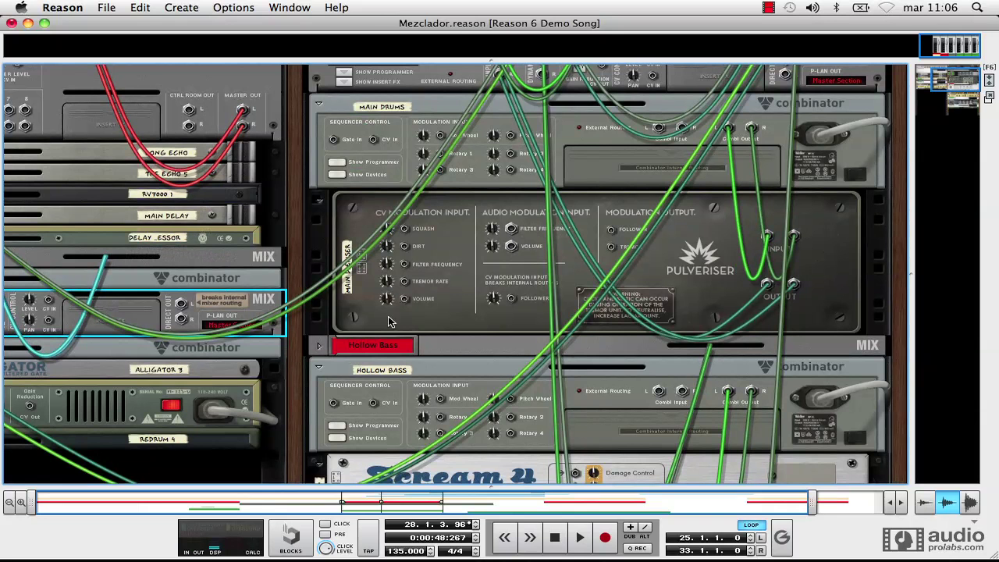
scroll(313, 254, left, 3)
scroll(313, 254, left, 15)
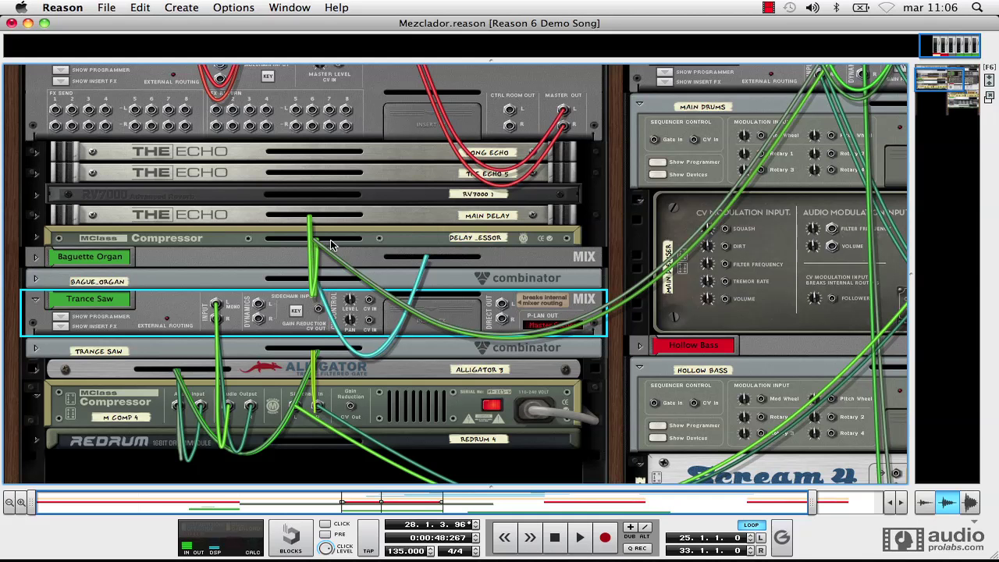
Enable FX send 1 on the Main Drum channel in the mixer
key(F5)
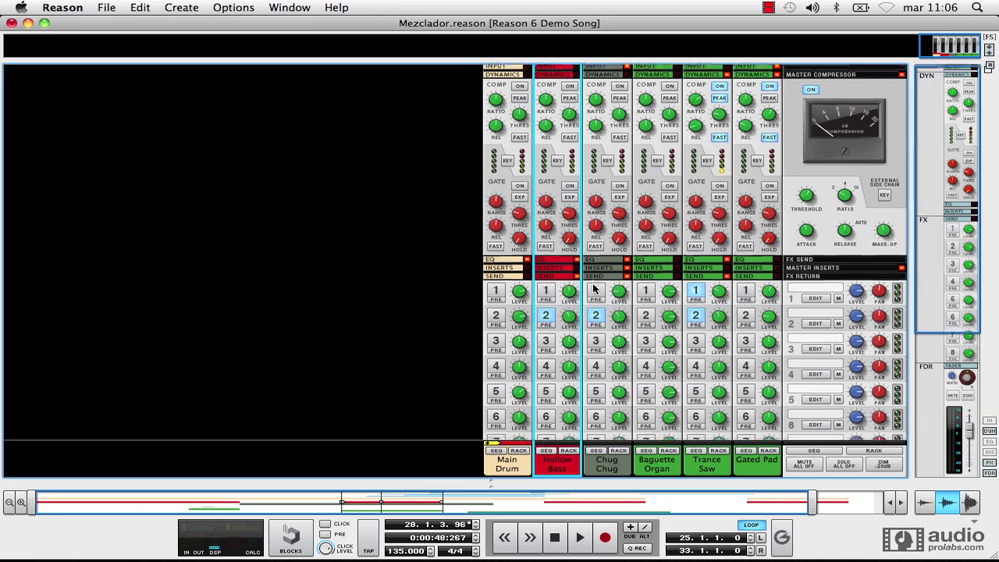
scroll(577, 339, up, 2)
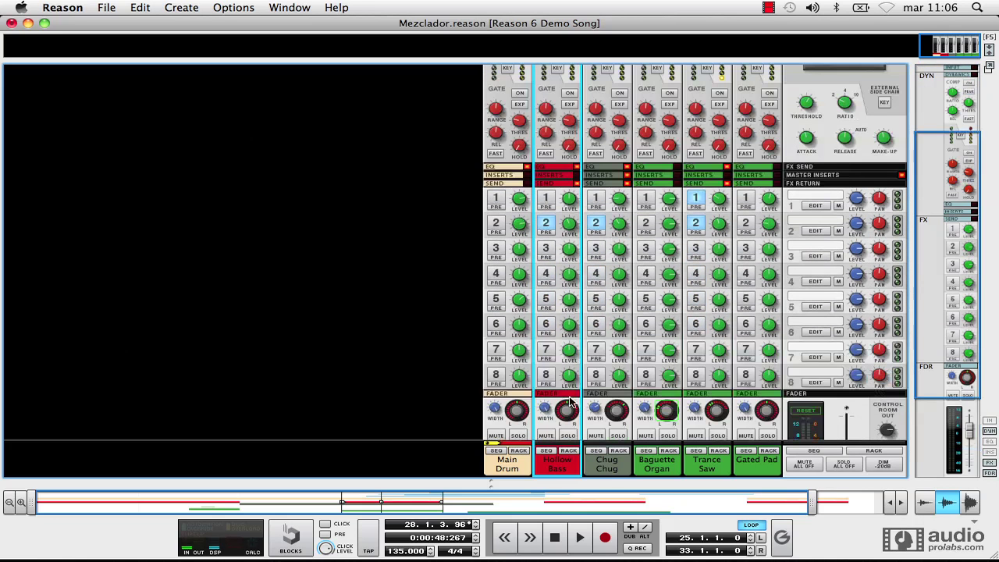
click(515, 470)
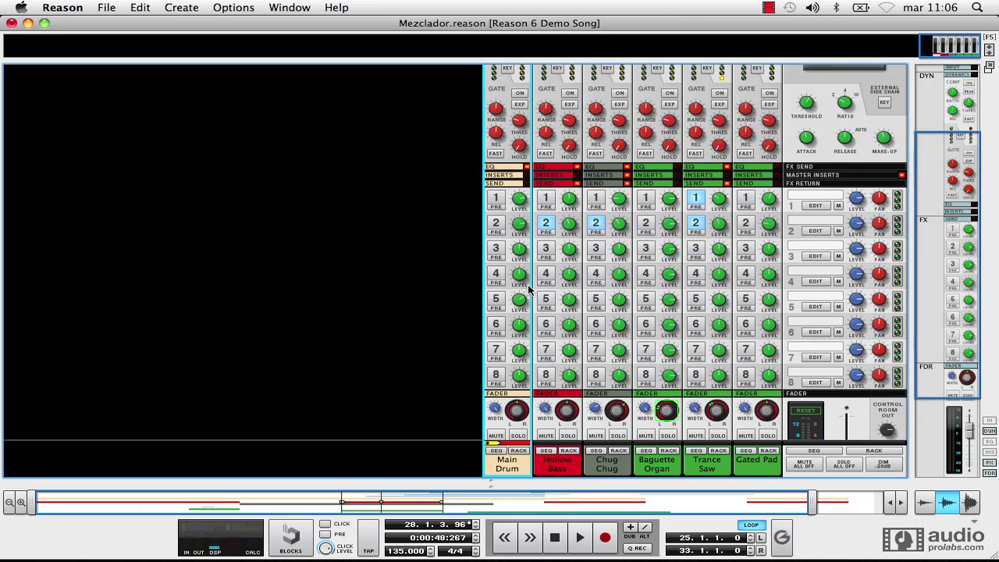
click(498, 199)
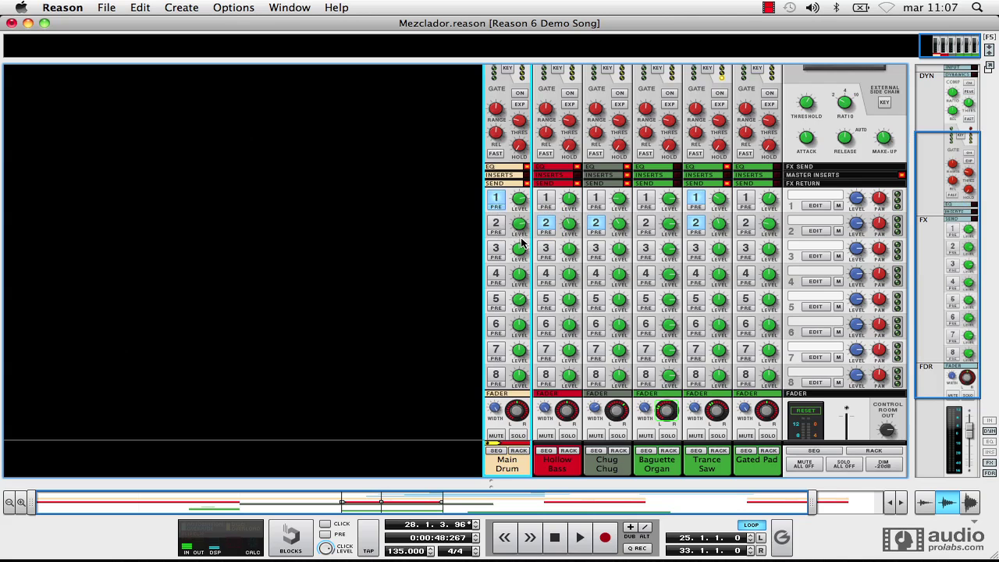
Lower the Main Drum channel's fader, and reset it to its default level
scroll(522, 248, down, 3)
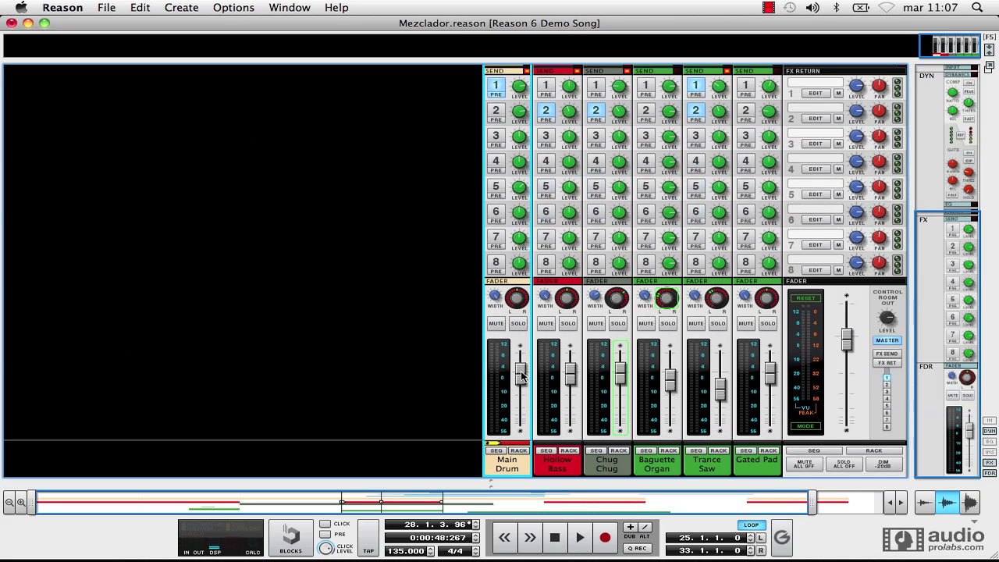
drag(521, 375, 521, 394)
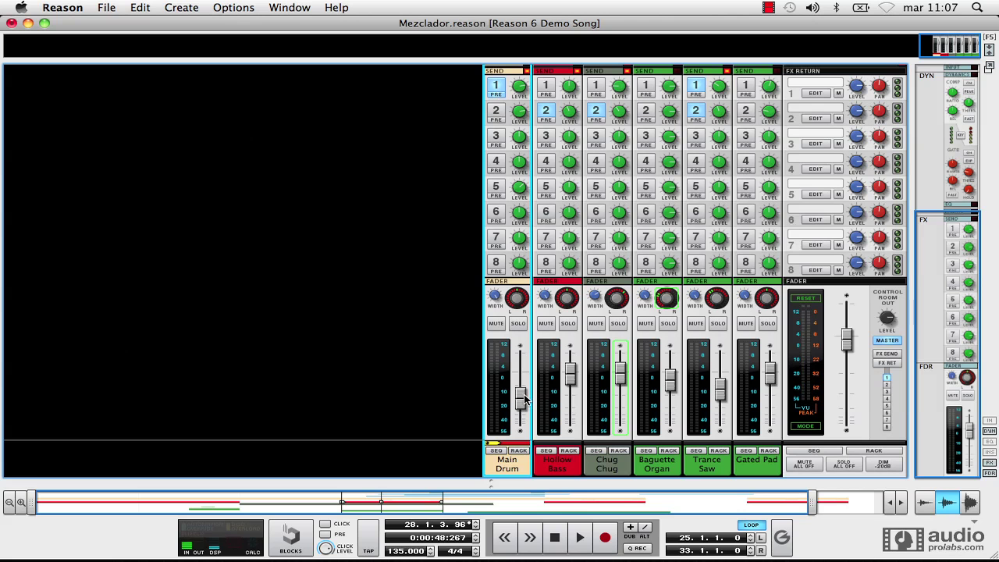
super+click(521, 397)
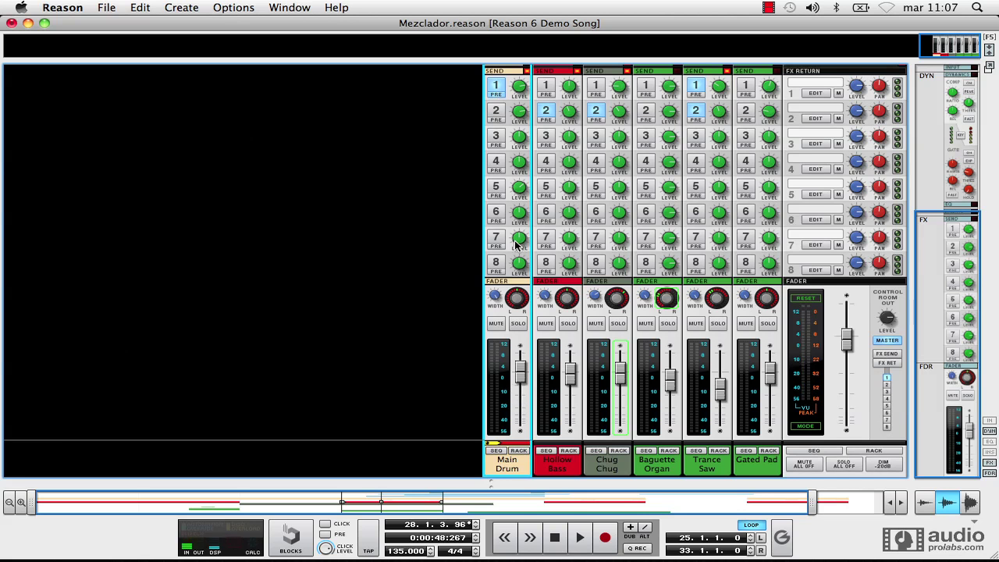
Adjust the FX 1 send level on the Main Drum channel
scroll(515, 244, up, 5)
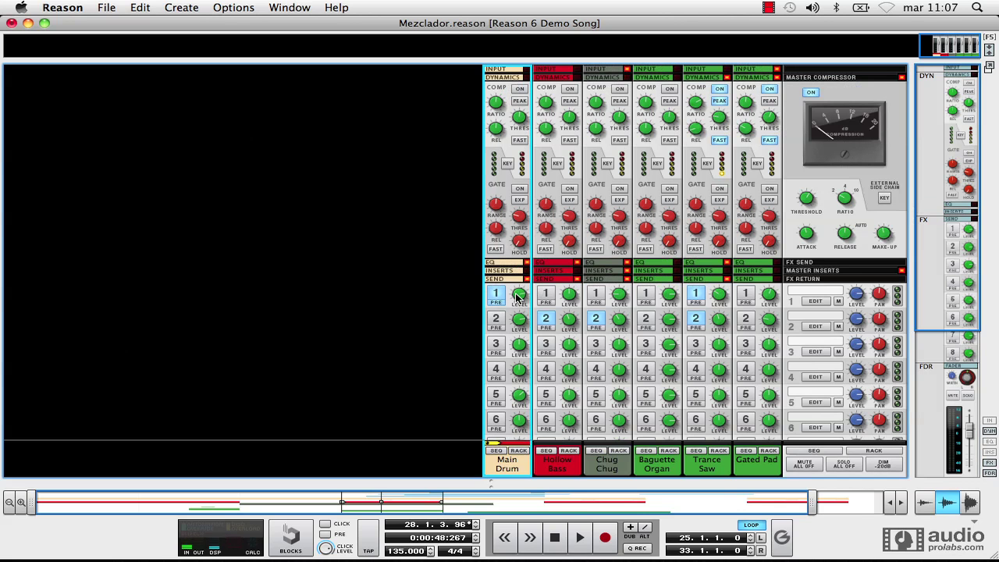
mouse_move(518, 294)
mouse_down()
mouse_move(556, 293)
mouse_move(521, 306)
mouse_up()
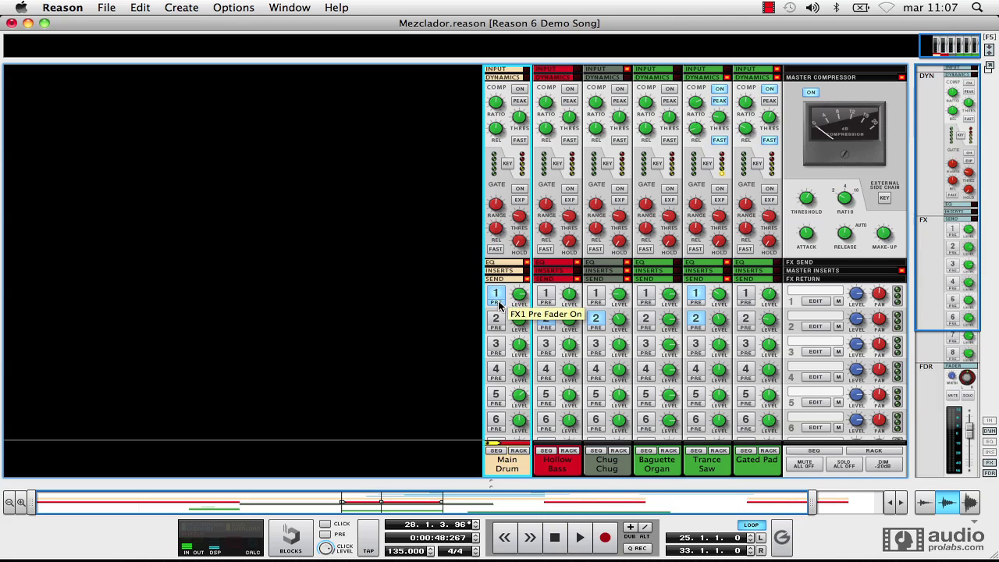
Add a Spider Audio Merger & Splitter directly below the Master Section, viewed from the rack's rear
key(F6)
key(Tab)
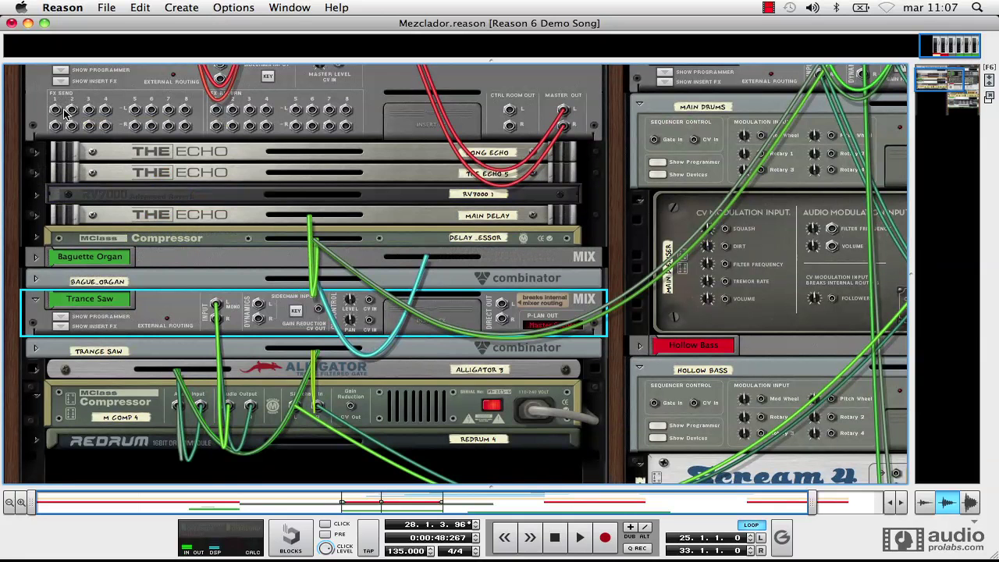
right_click(146, 94)
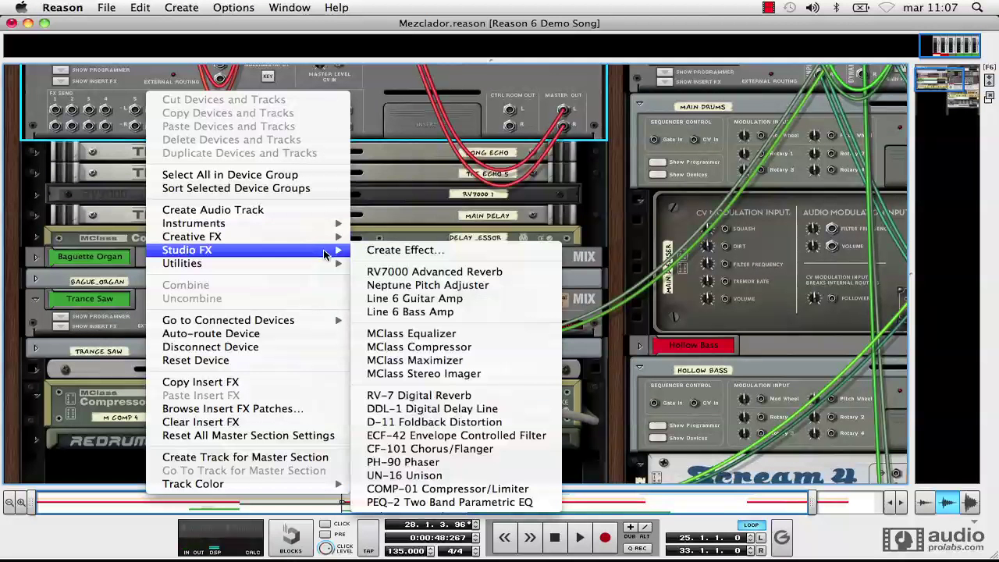
mouse_move(334, 263)
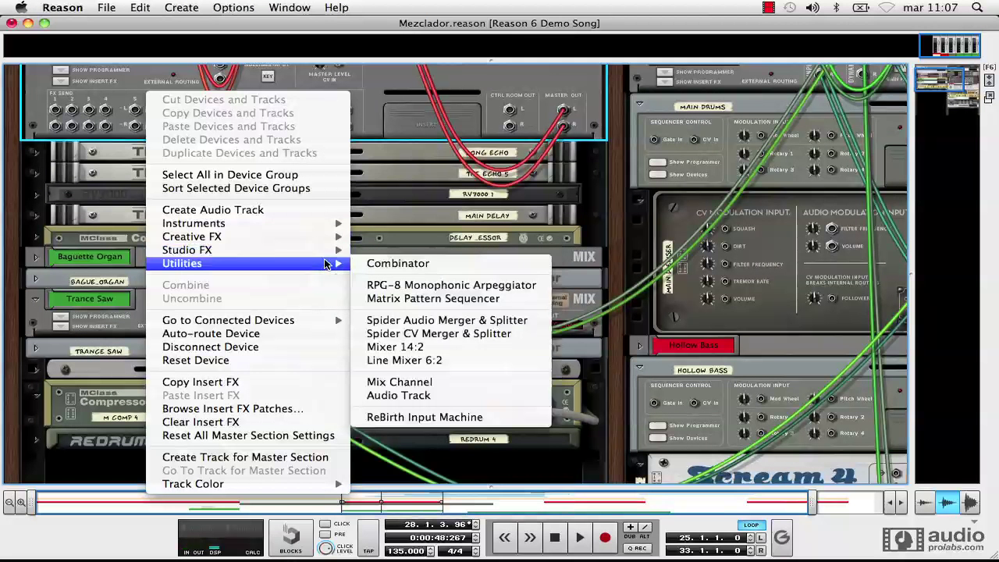
click(384, 325)
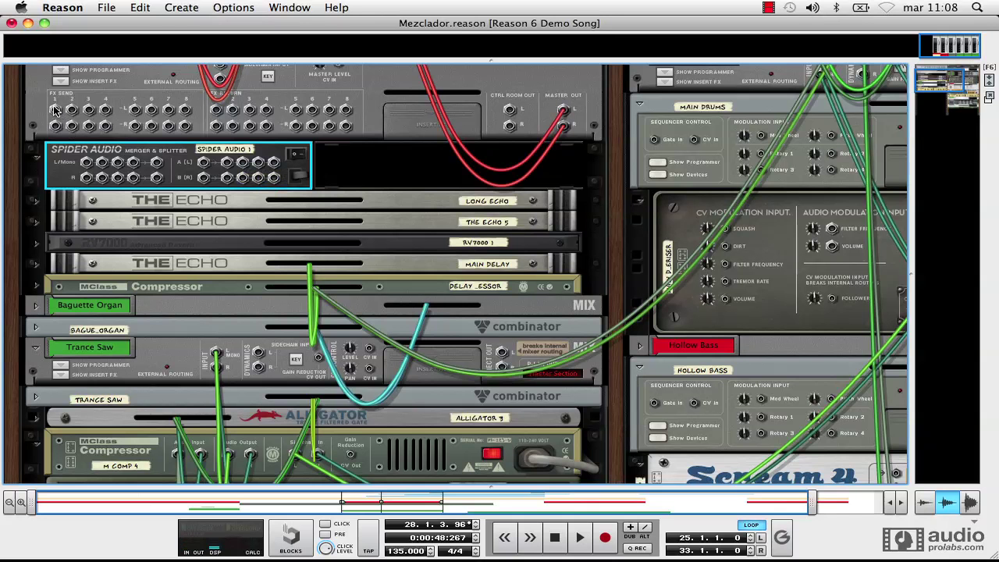
Cable Master Section FX Send 1 in stereo to the Spider's splitter input, and its first output to Trance Saw's dynamics sidechain input
drag(55, 109, 205, 165)
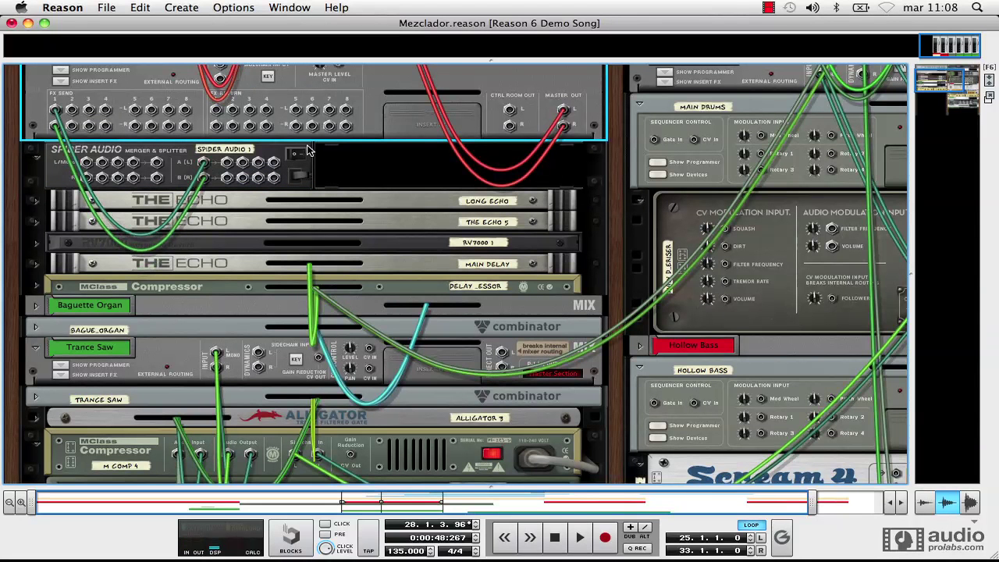
scroll(307, 151, down, 5)
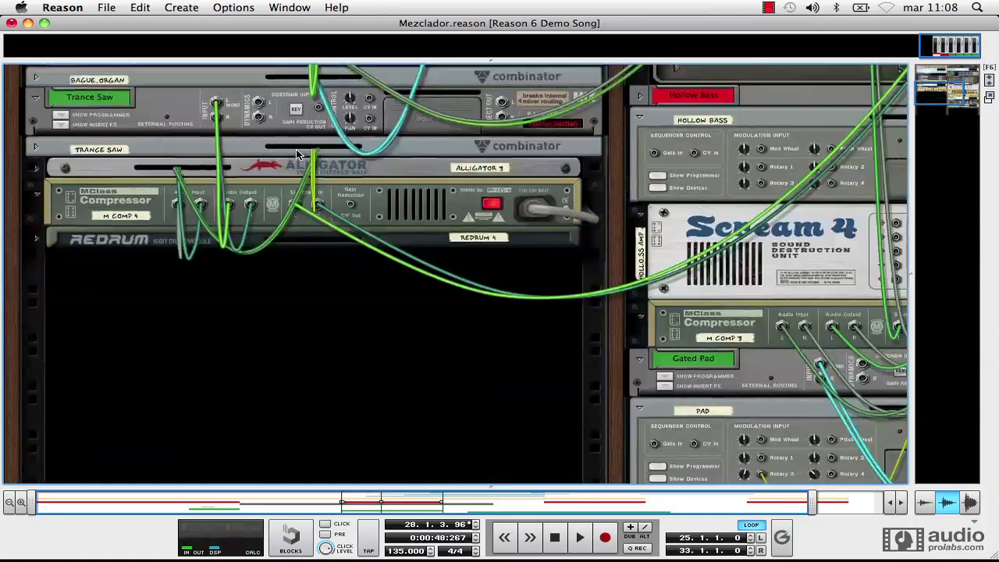
scroll(297, 153, up, 7)
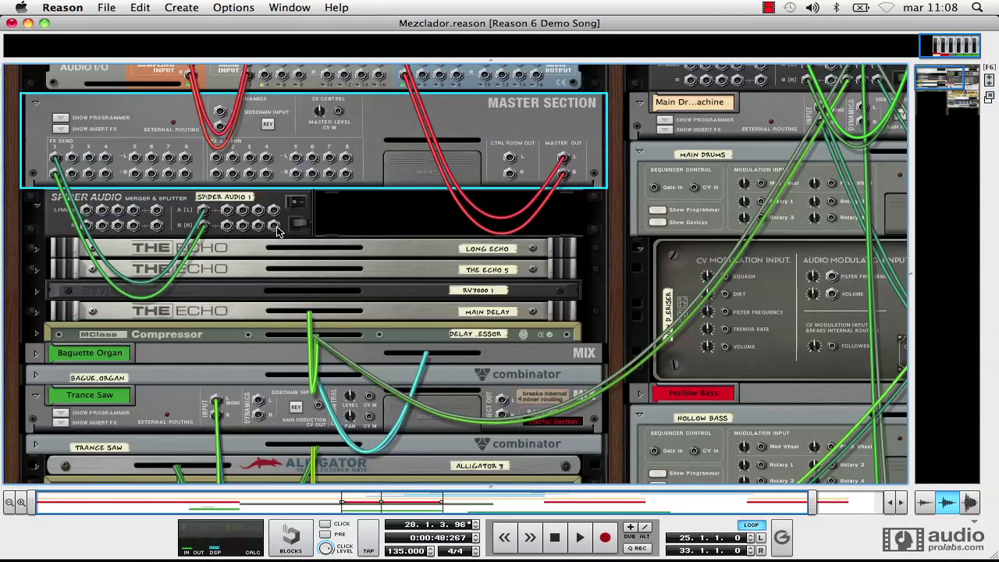
scroll(286, 211, down, 1)
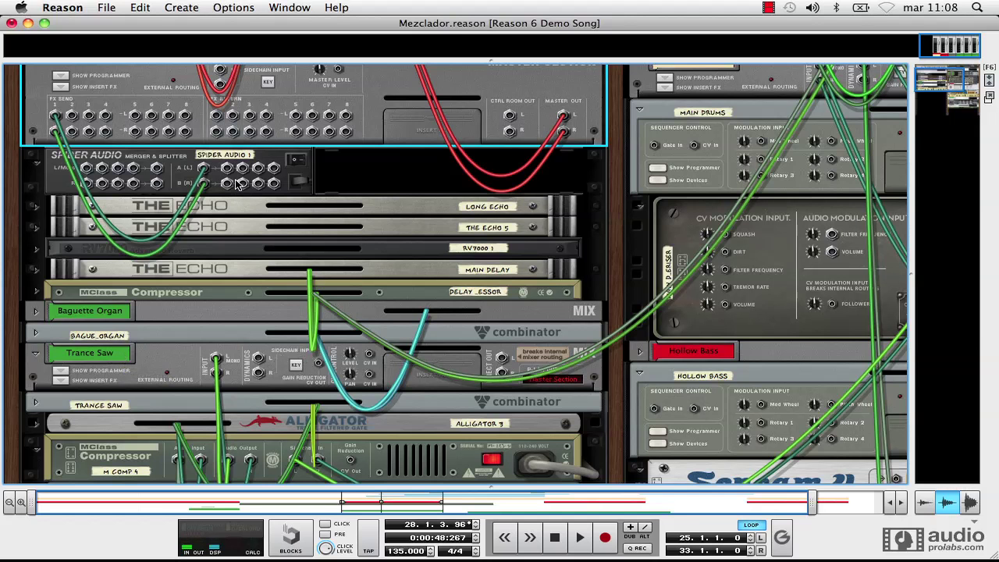
drag(227, 173, 259, 359)
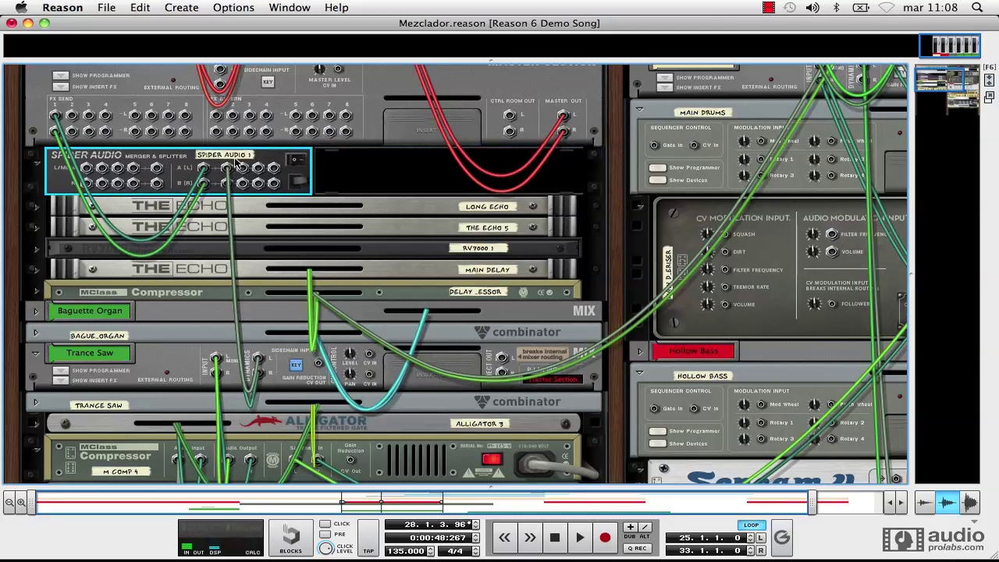
Toggle Trance Saw's sidechain key off and back on, both on the rack's rear and in the mixer's dynamics section
click(296, 367)
click(298, 367)
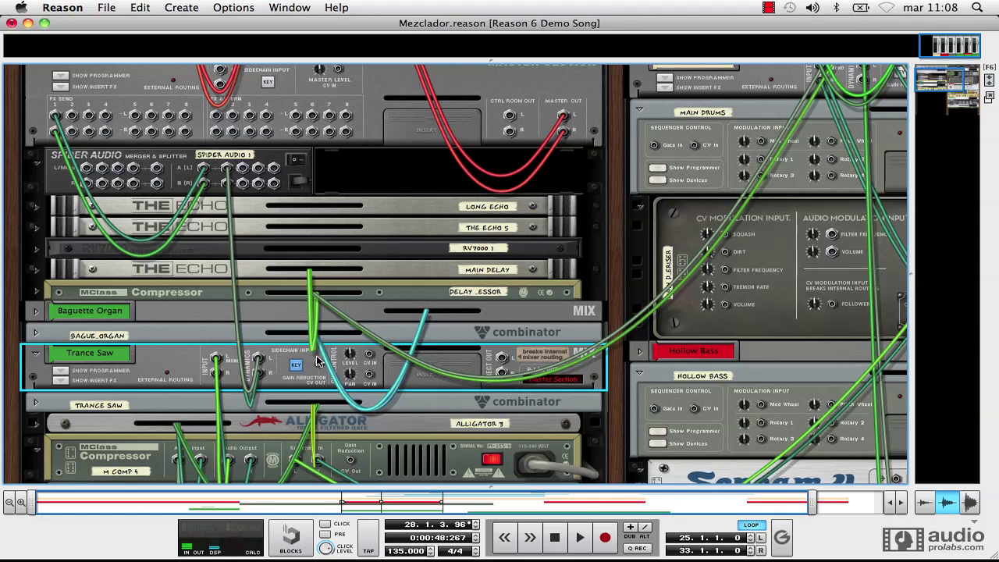
key(F7)
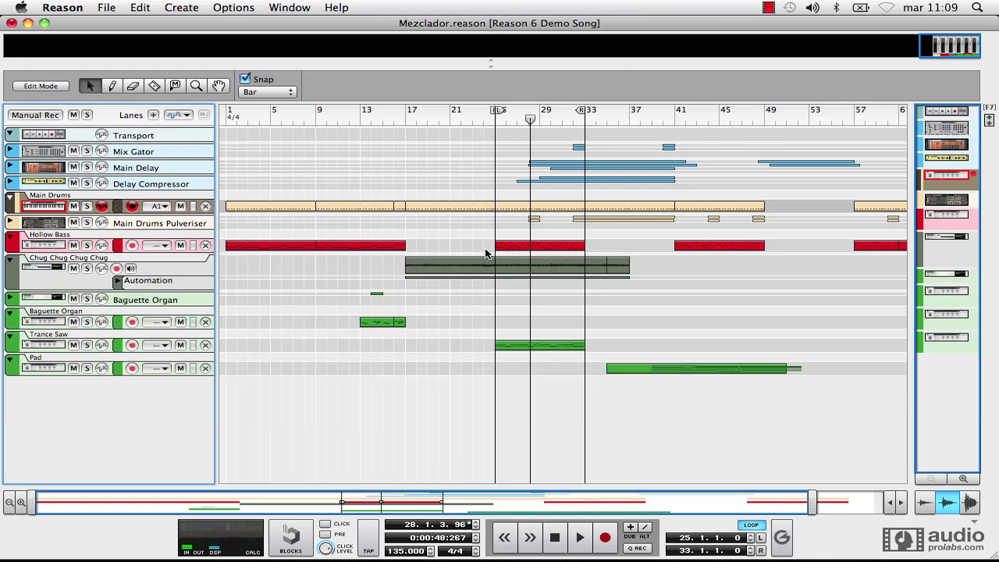
key(F5)
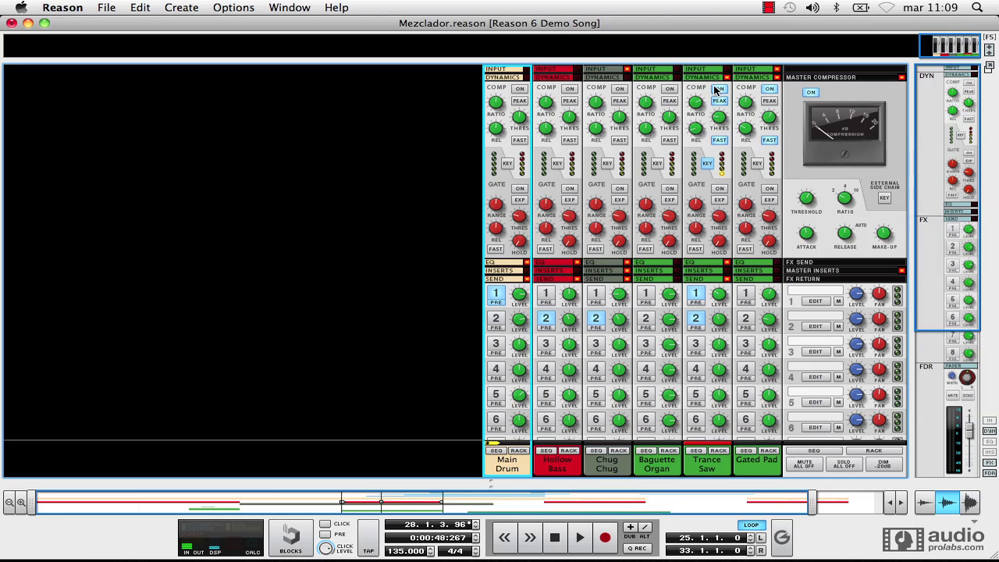
click(711, 167)
click(708, 164)
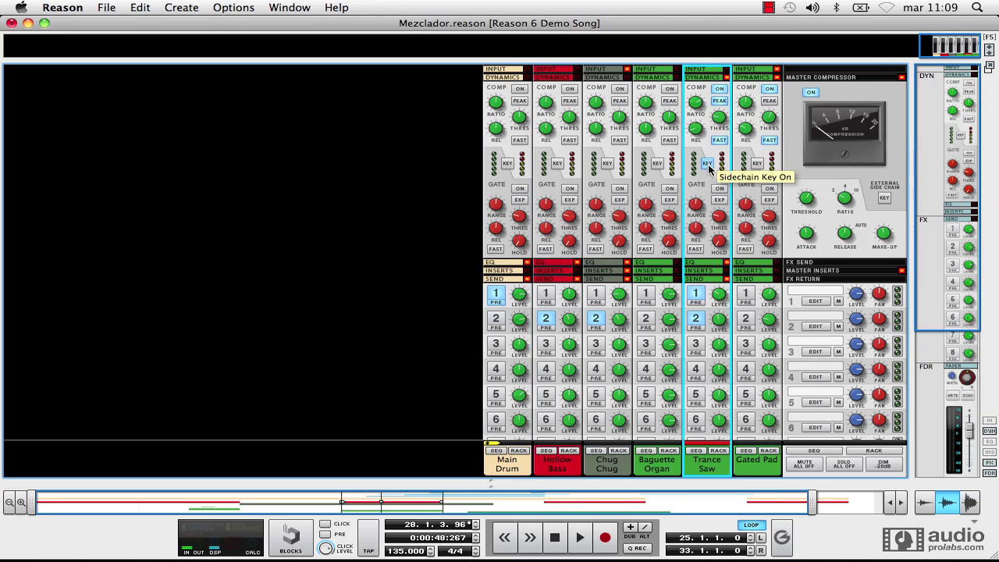
Toggle Trance Saw's sidechain key in the mixer, ending with it on, and check the rack's rear and the sequencer in between
click(708, 166)
click(707, 166)
click(706, 168)
key(F6)
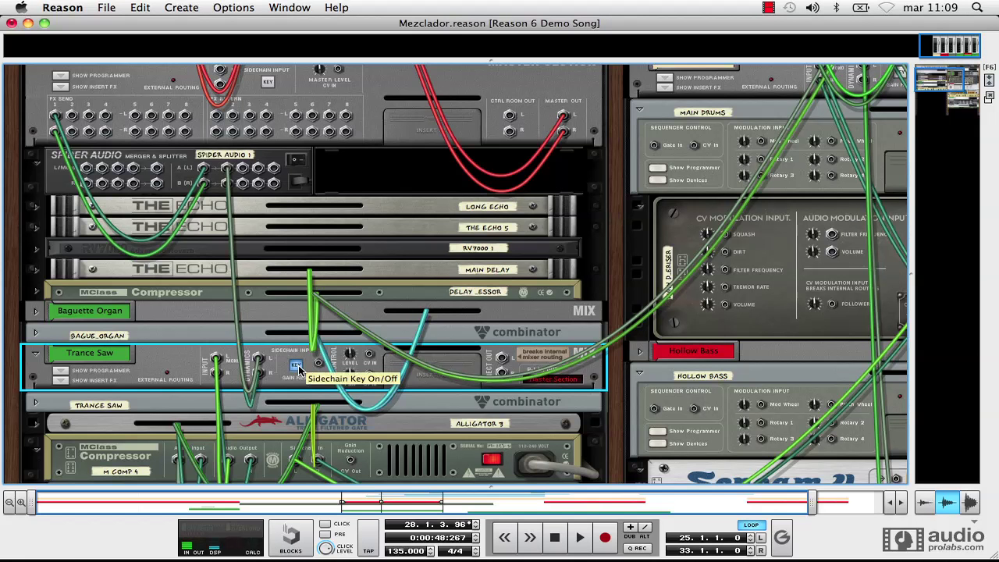
key(F7)
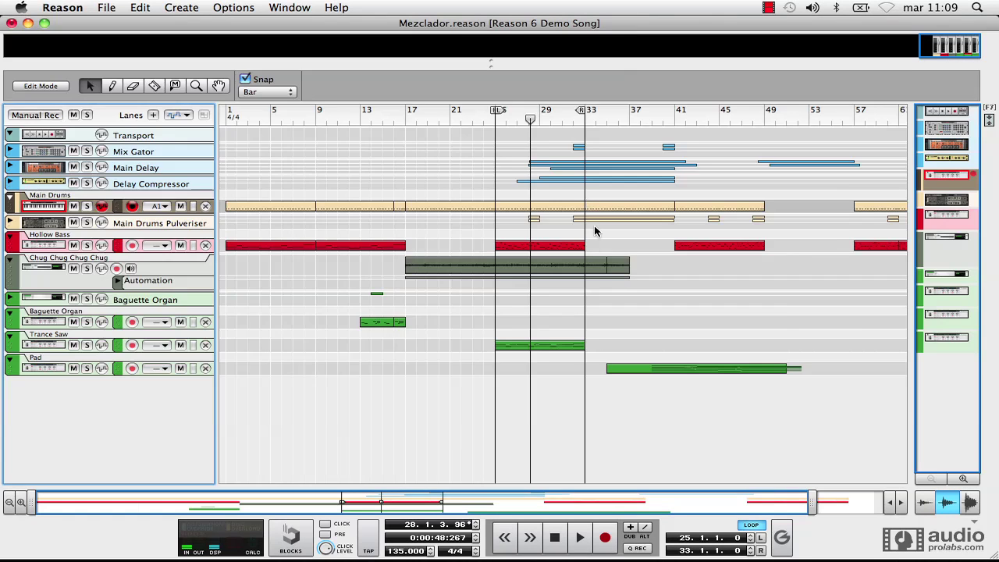
key(F5)
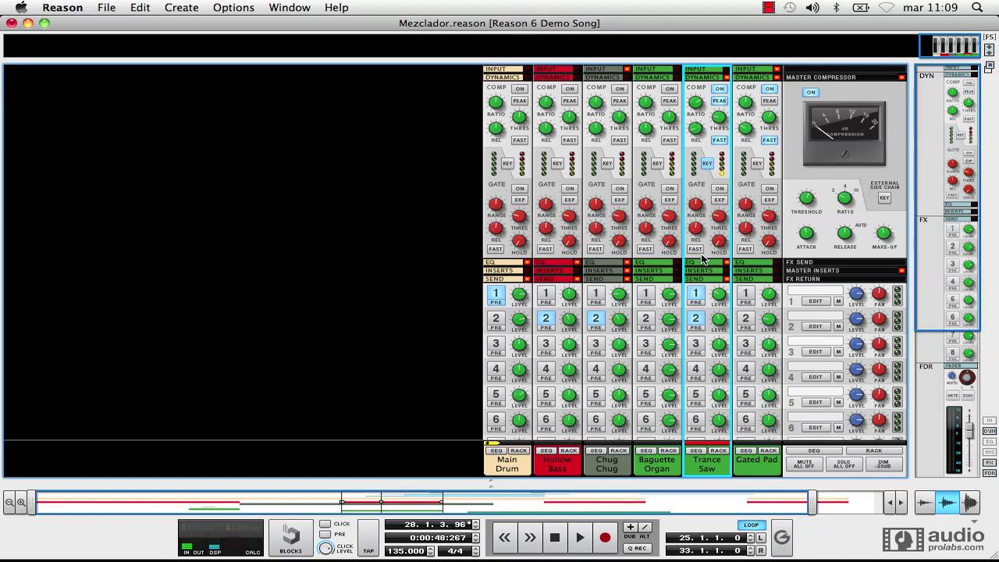
click(707, 165)
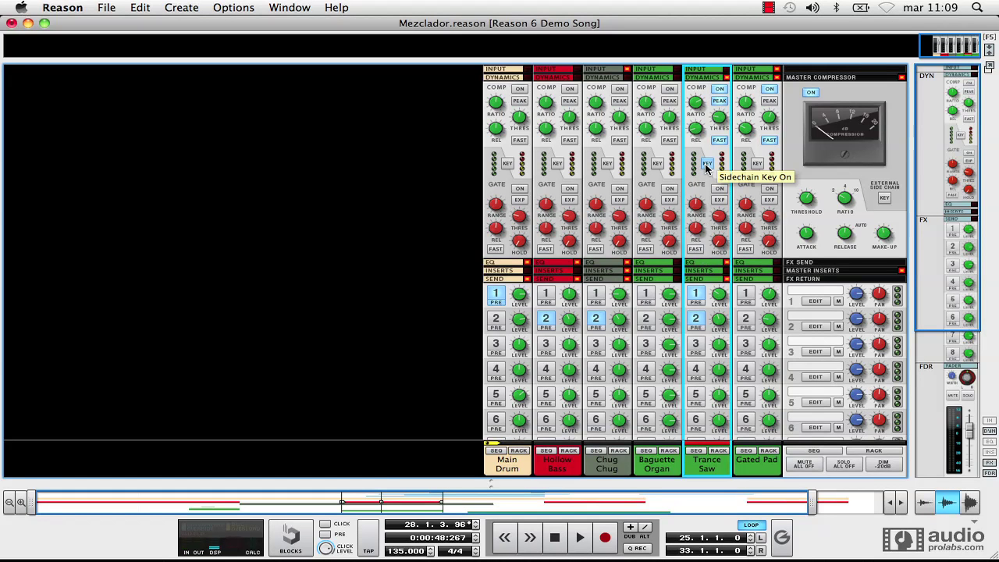
Turn off FX sends 1 and 2 on Trance Saw and FX send 2 on Chug Chug and Hollow Bass
click(693, 294)
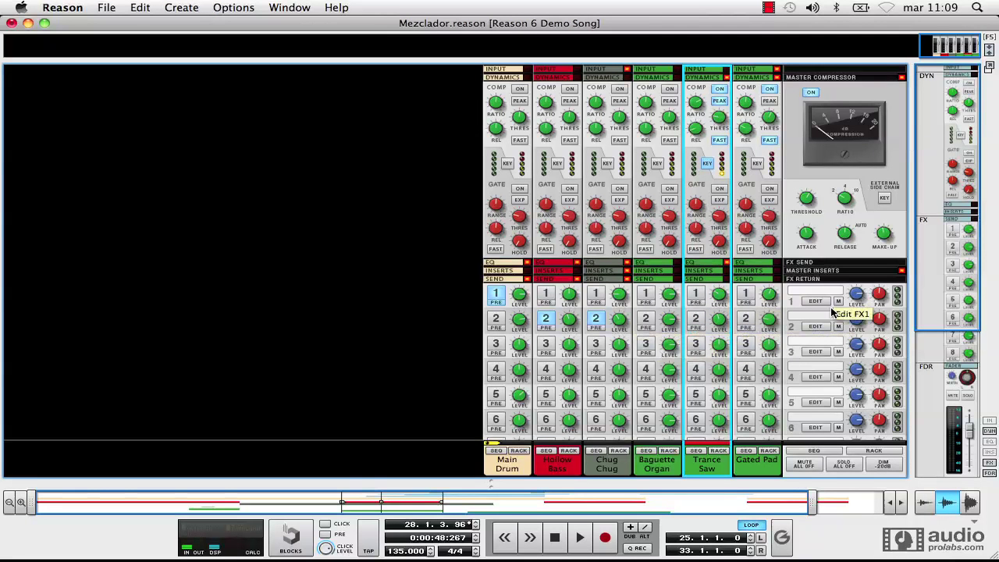
click(596, 319)
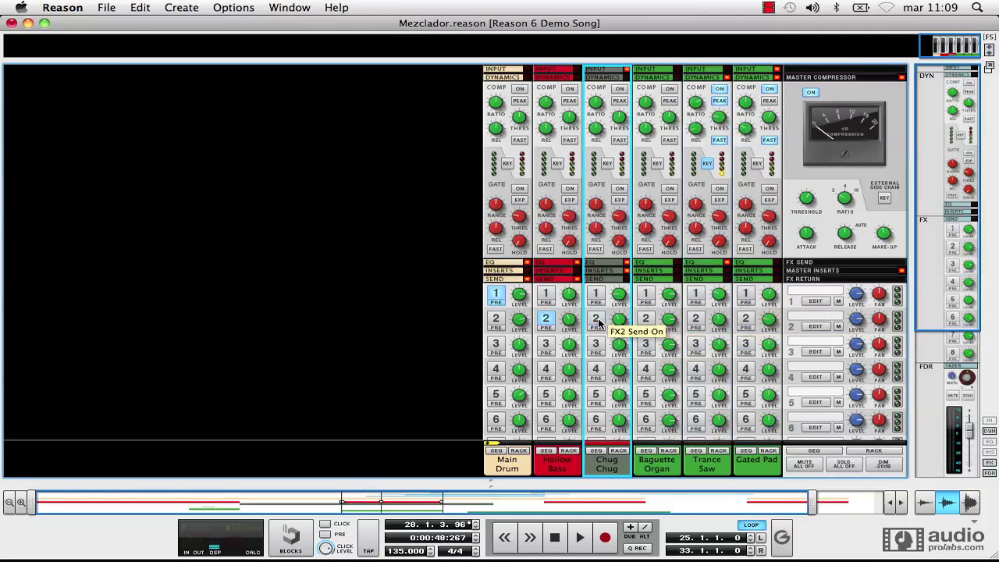
click(547, 320)
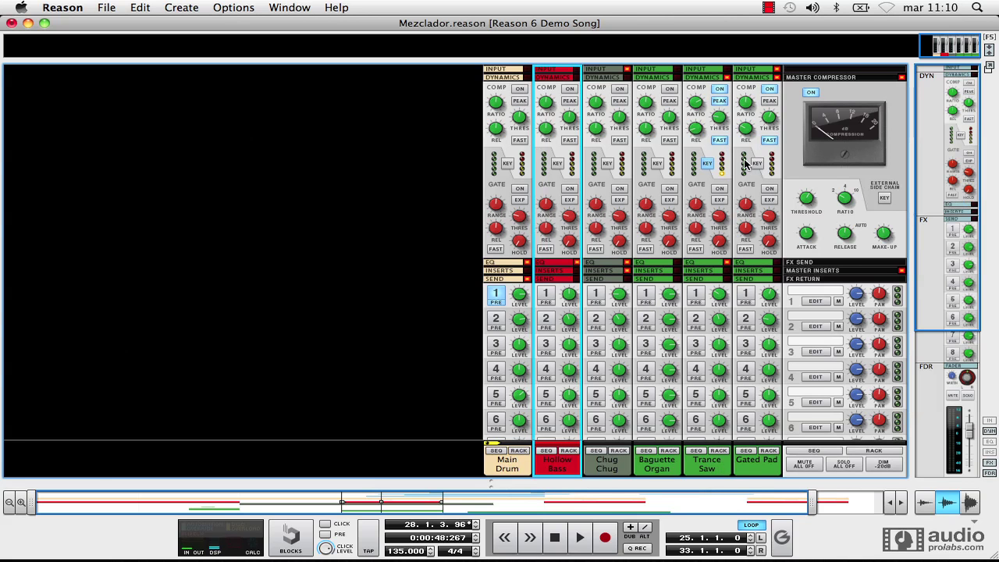
Select the Trance Saw track in the sequencer, and toggle its sidechain key off and back on in the mixer
drag(490, 484, 491, 222)
scroll(566, 397, down, 3)
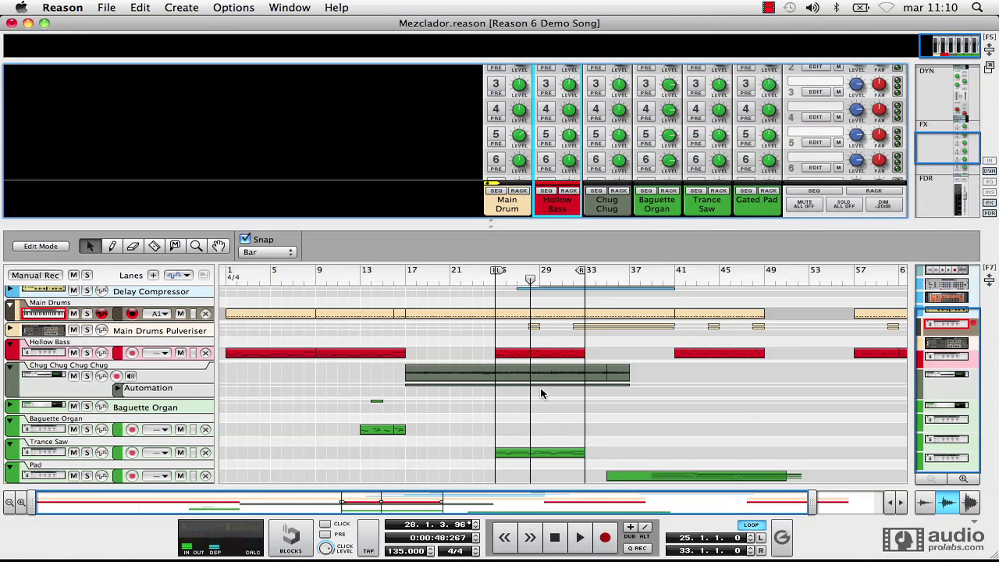
click(22, 449)
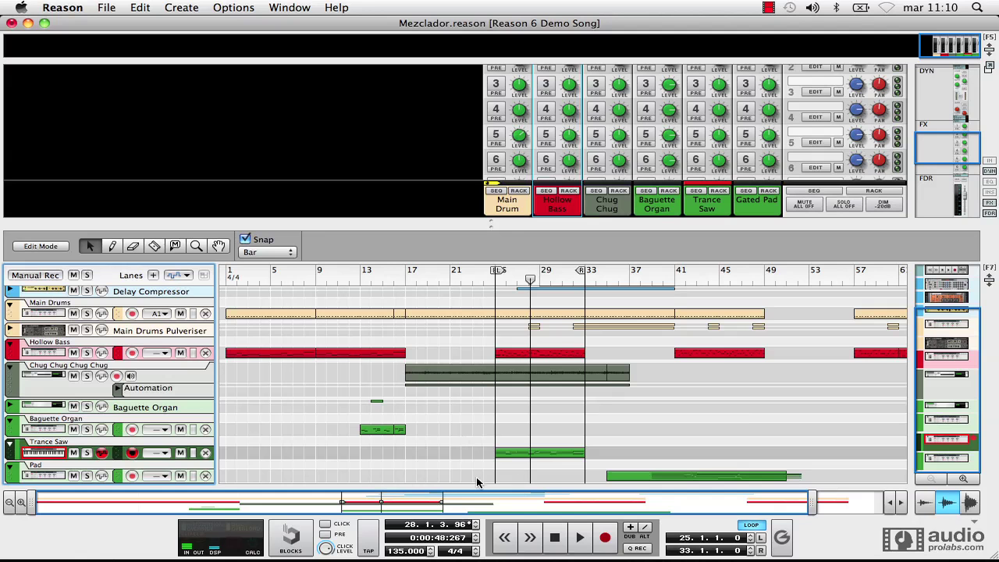
key(F5)
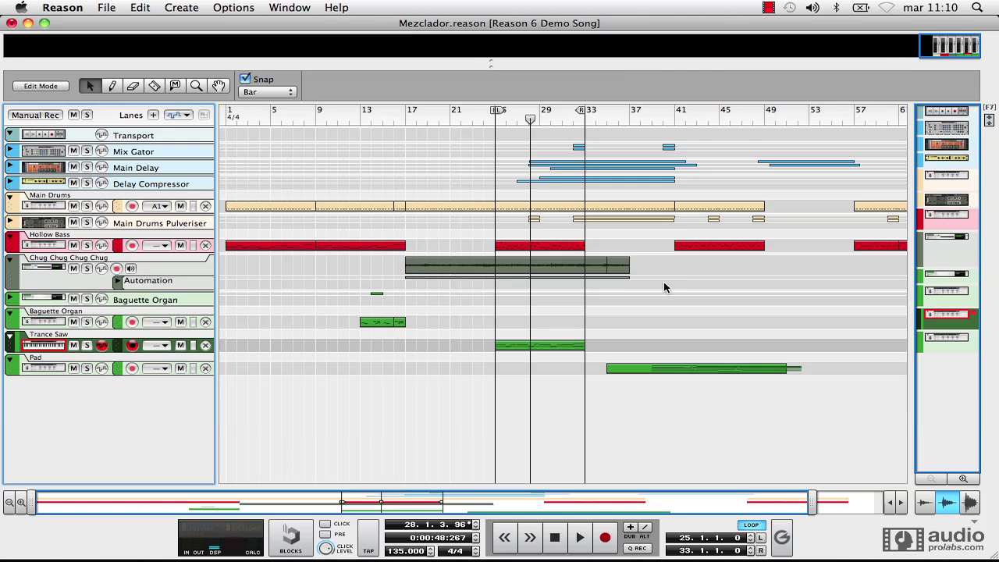
key(F5)
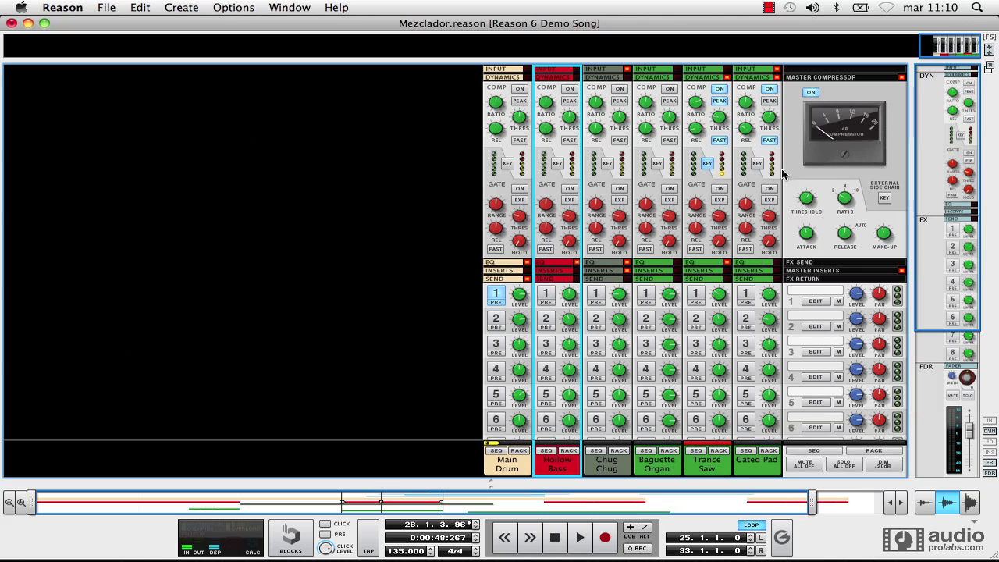
click(714, 167)
click(712, 165)
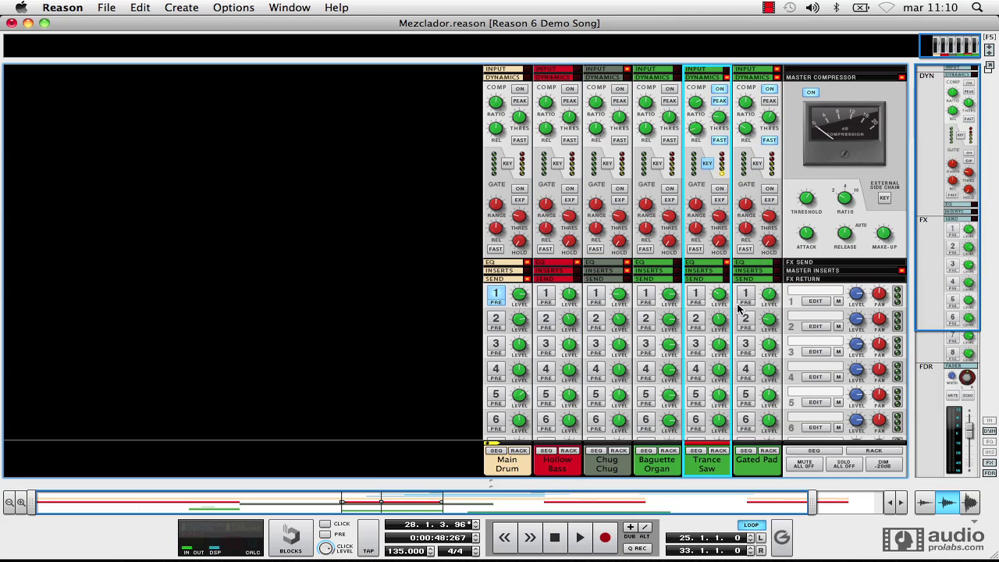
Solo the Main Drum and Trance Saw channels and show their dynamics sections in the mixer
mouse_move(719, 290)
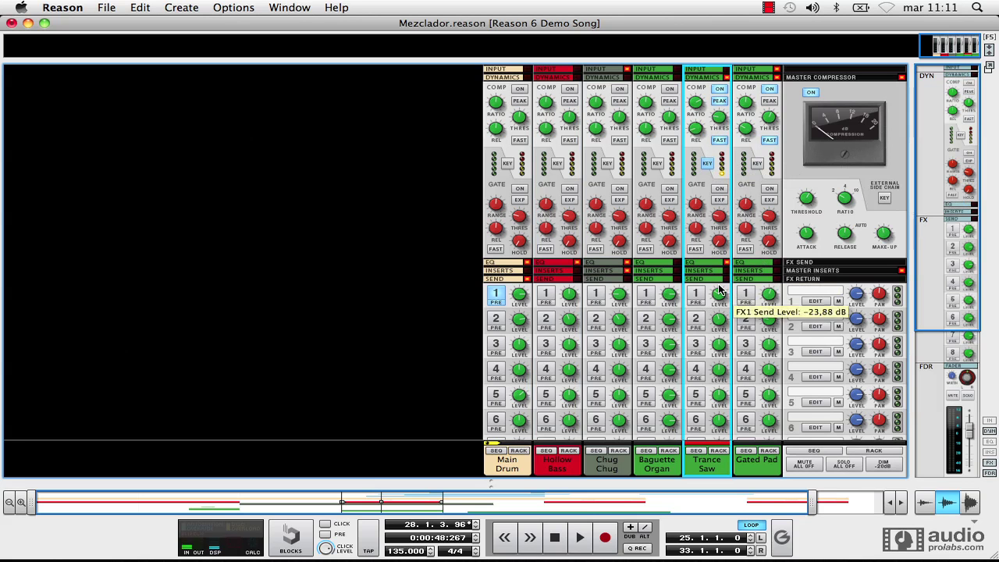
scroll(719, 289, down, 5)
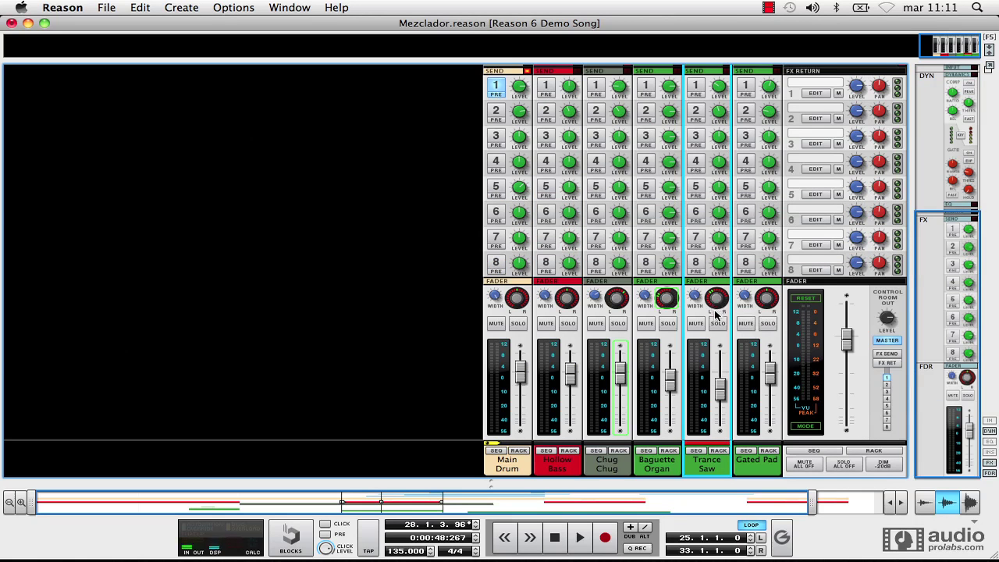
scroll(716, 315, up, 5)
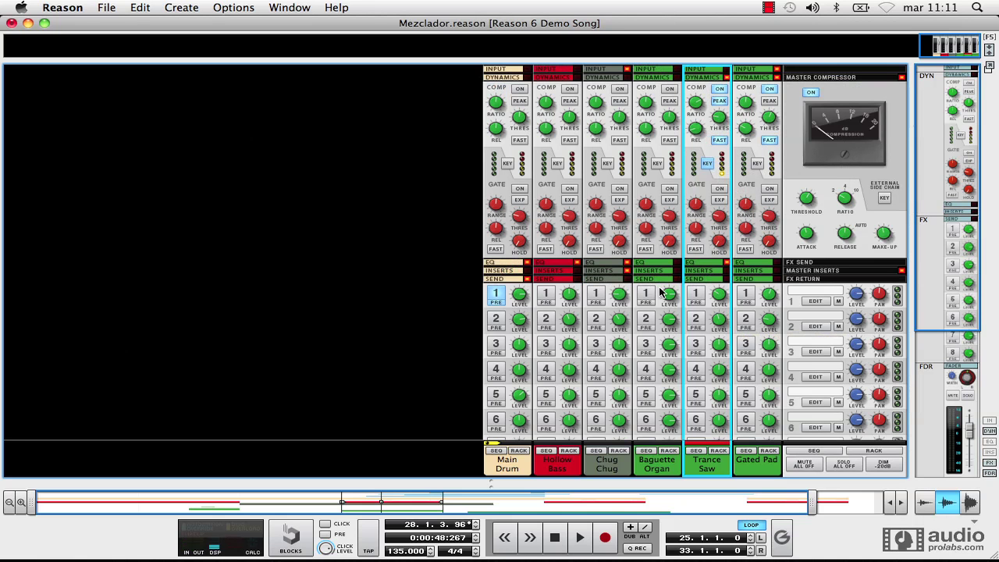
scroll(690, 267, down, 5)
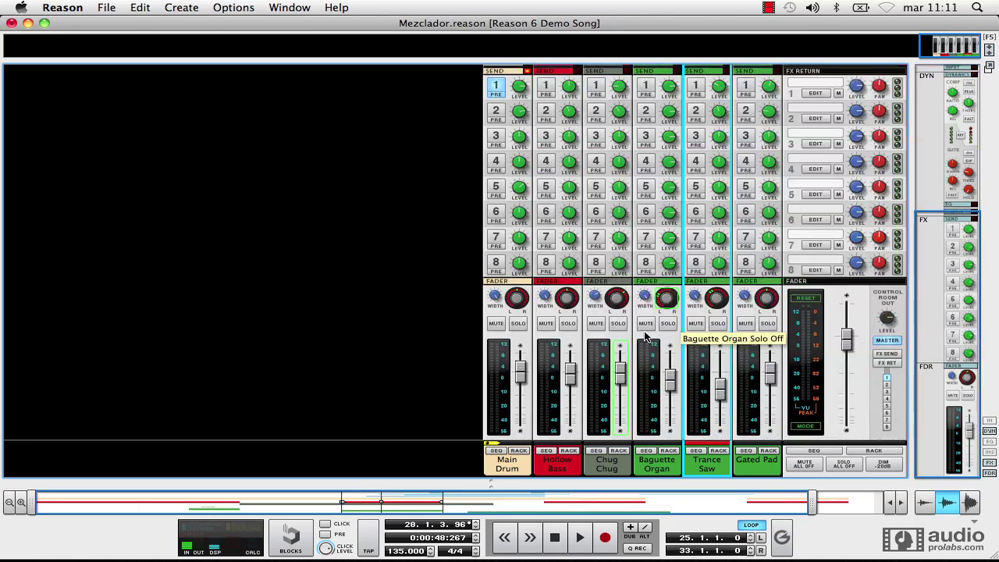
click(525, 326)
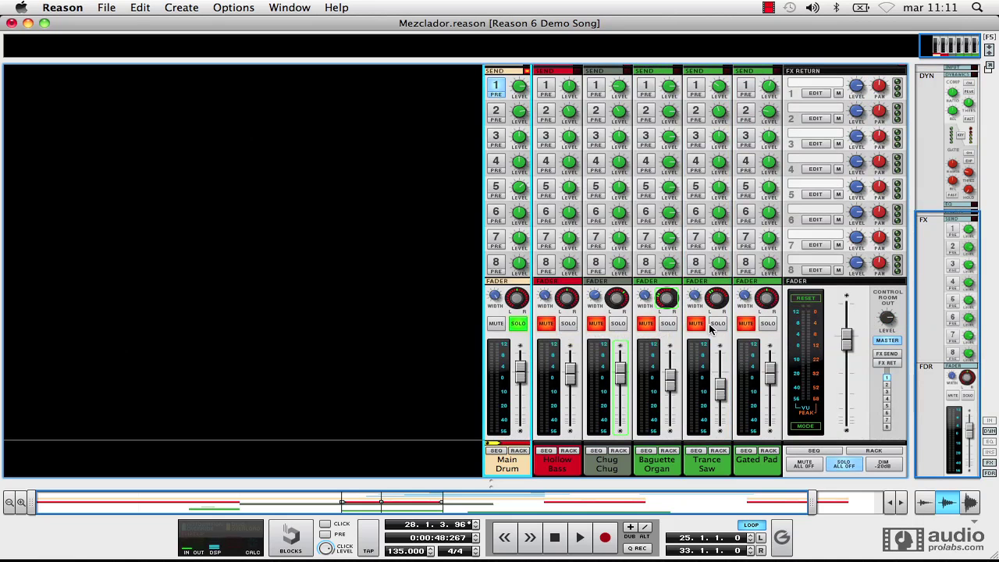
click(717, 325)
scroll(703, 320, up, 5)
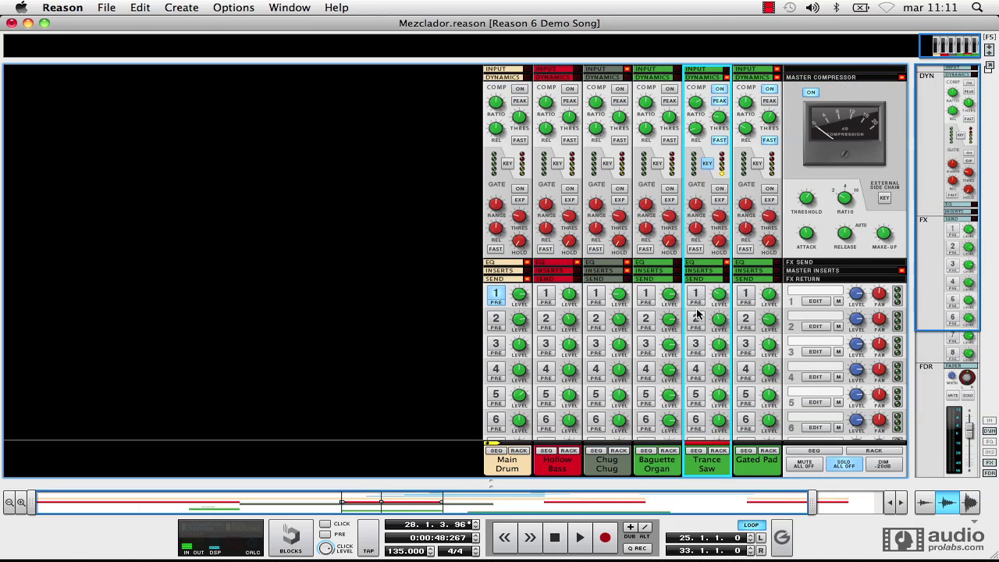
Play the loop, adjust the Trance Saw compressor's settings and turn off its fast attack
key(space)
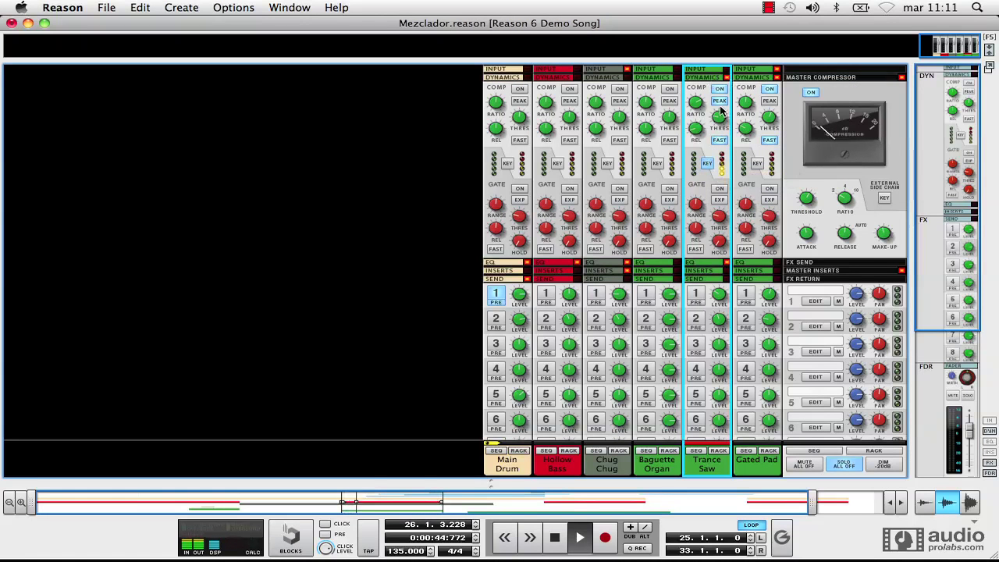
mouse_move(701, 121)
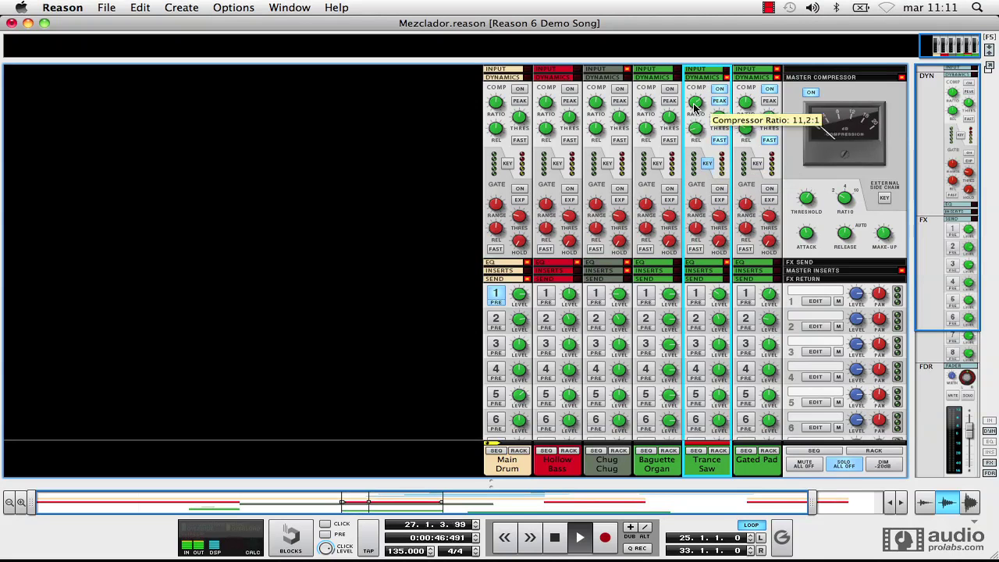
mouse_move(701, 121)
mouse_down()
mouse_move(698, 105)
mouse_move(695, 140)
mouse_move(716, 107)
mouse_move(714, 122)
mouse_up()
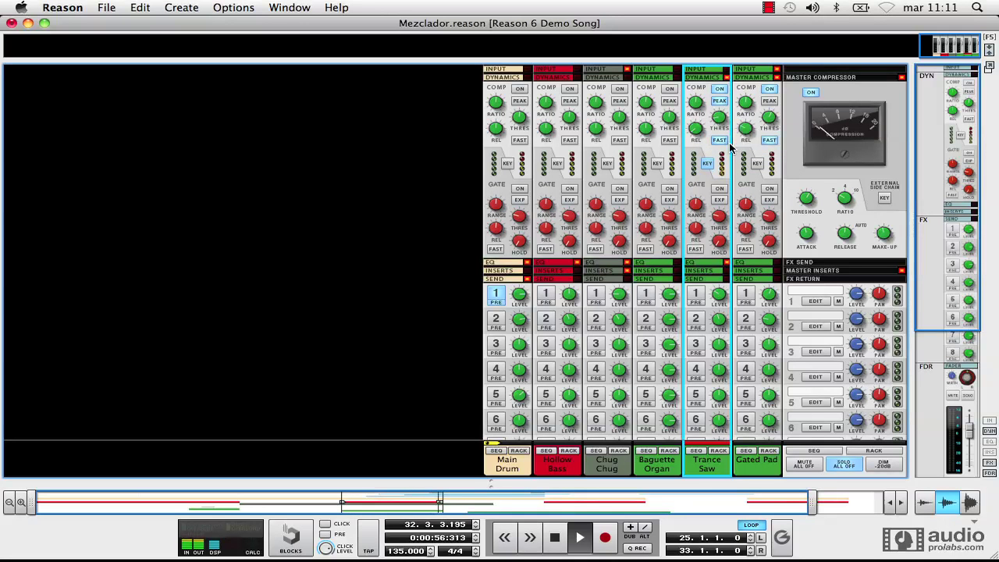
click(720, 140)
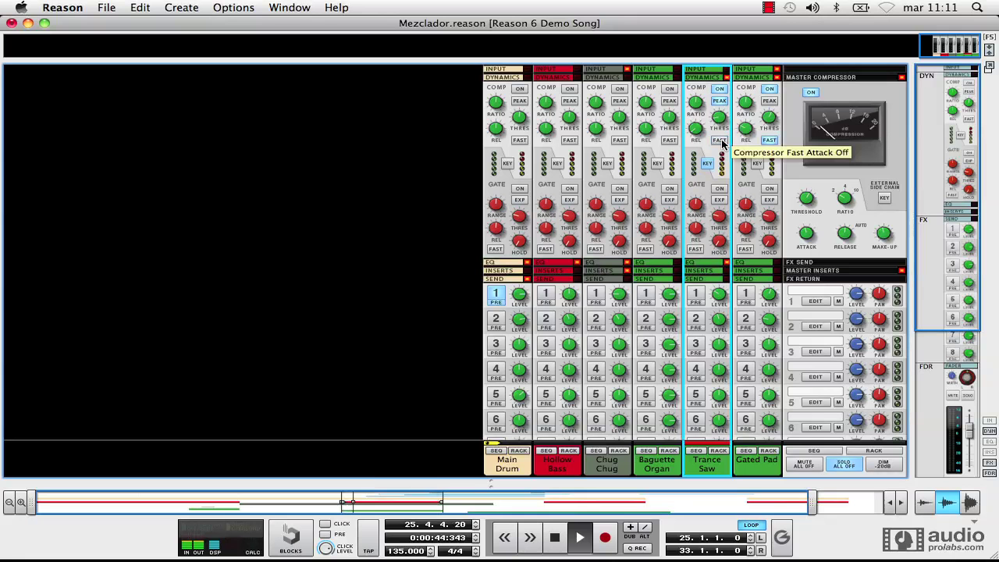
click(718, 104)
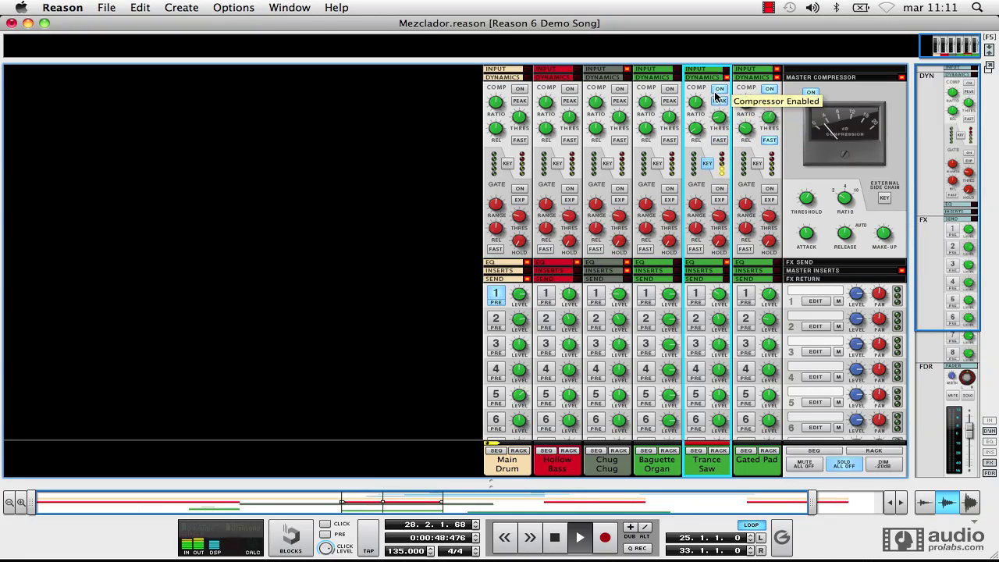
Switch the Trance Saw compressor off and back on during playback, and raise its compression ratio
click(718, 90)
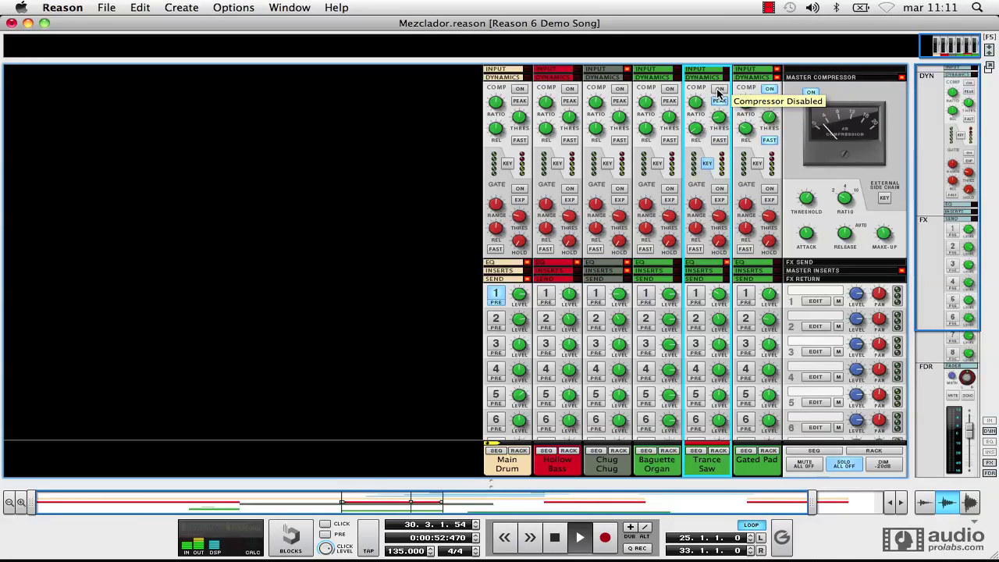
click(718, 90)
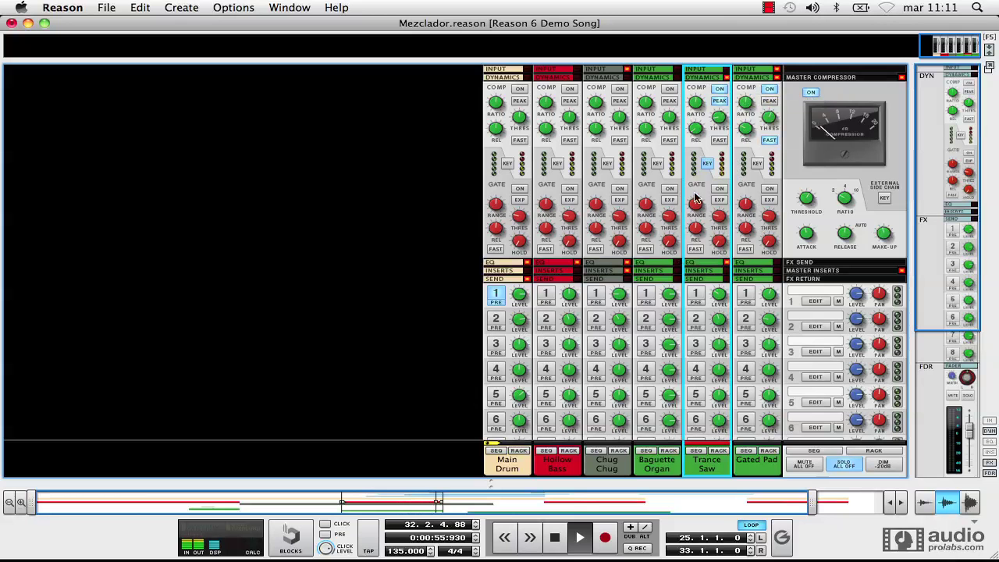
drag(696, 104, 700, 97)
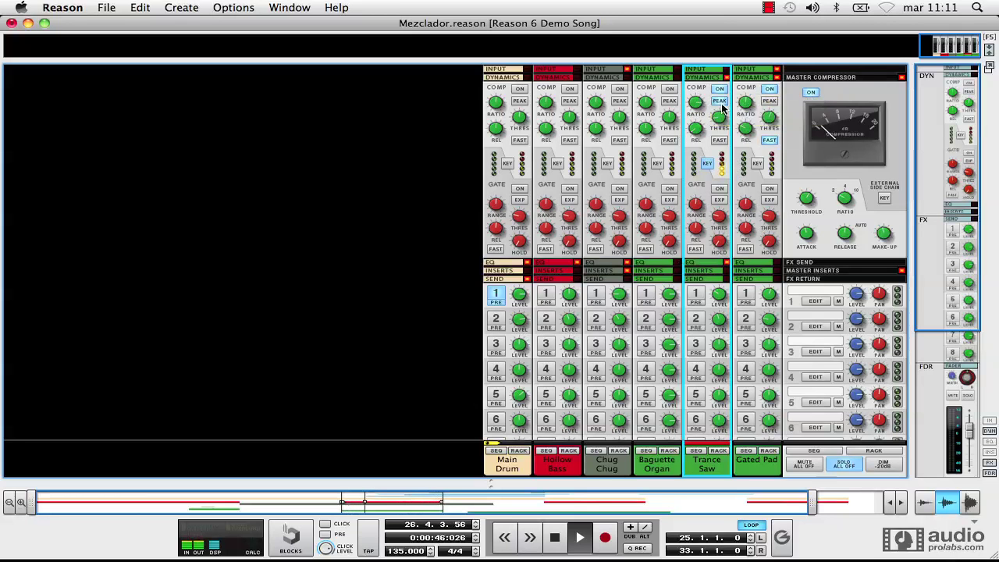
key(space)
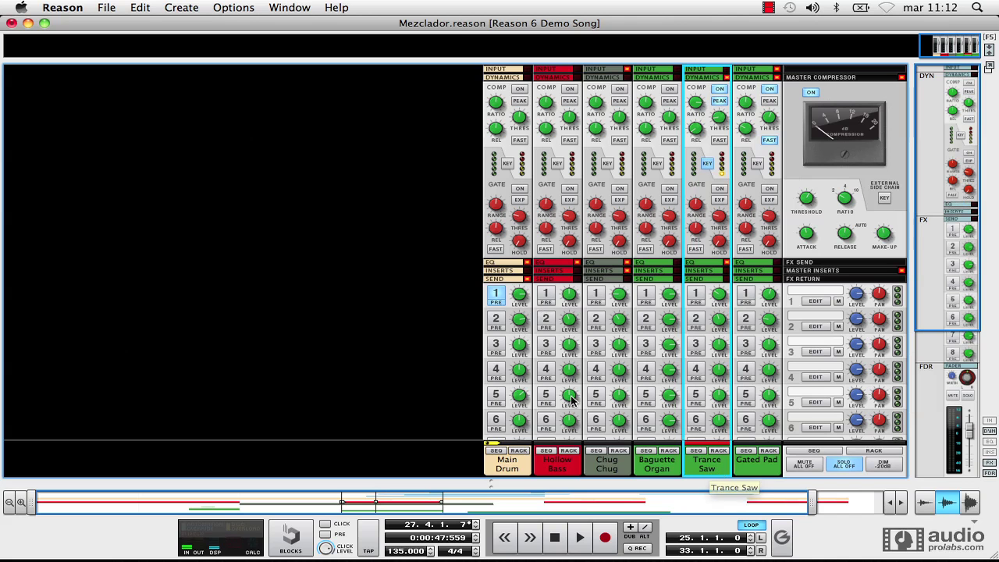
Unsolo Main Drum to hear Trance Saw alone, and solo Main Drum again in the mixer
scroll(578, 281, down, 5)
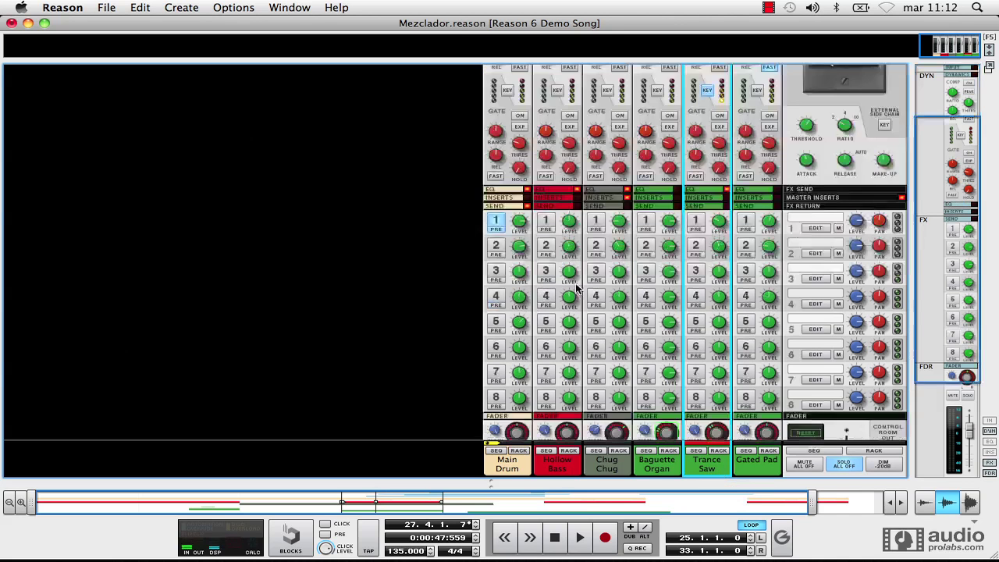
click(519, 324)
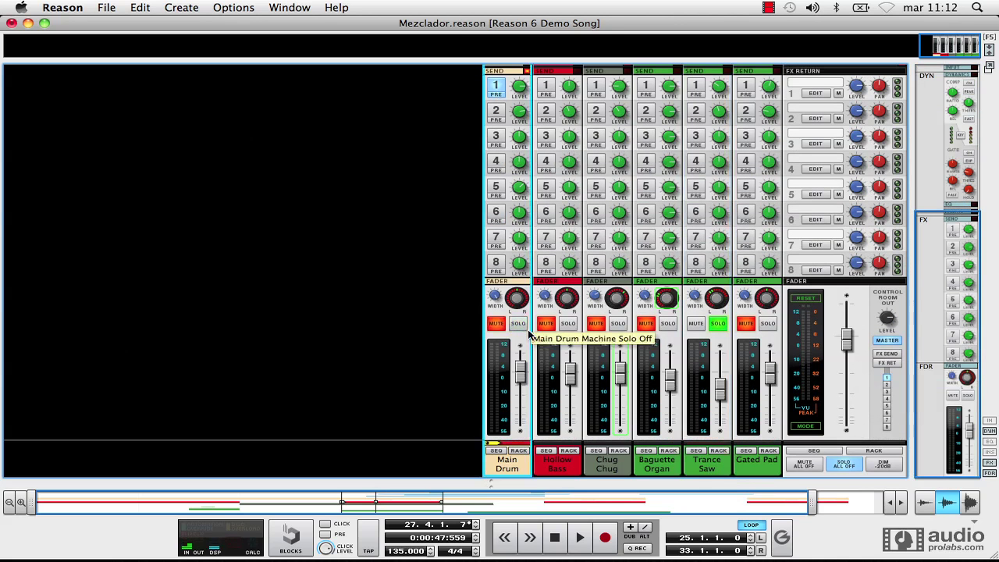
scroll(746, 301, up, 5)
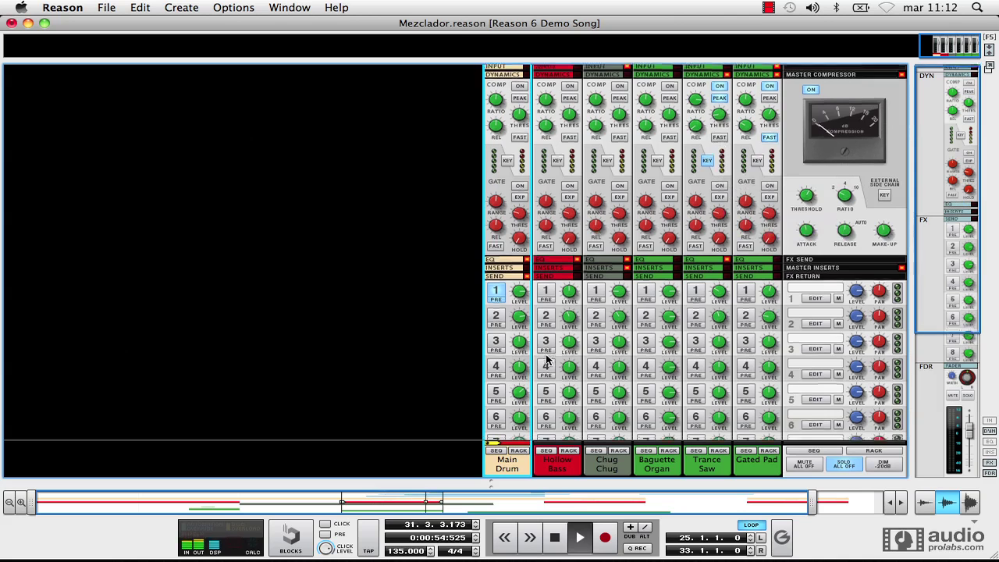
scroll(546, 359, down, 5)
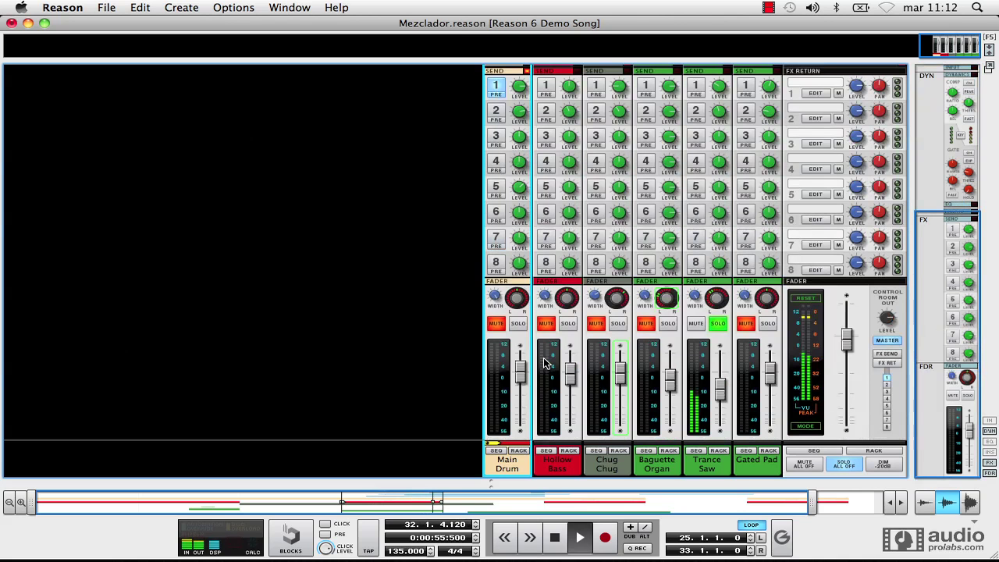
click(519, 324)
scroll(802, 286, up, 5)
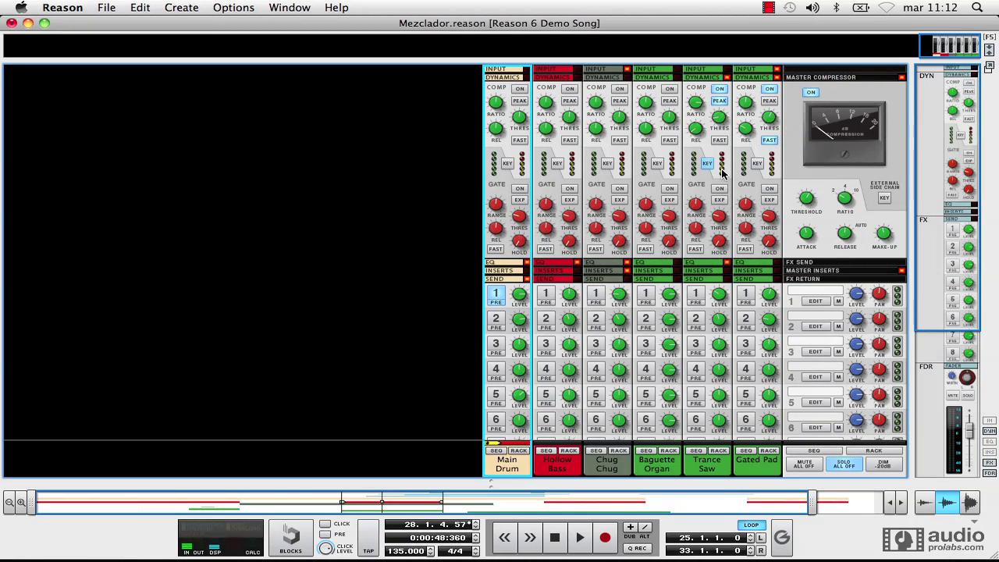
Examine on the rack's rear how Master Section FX Send 1 reaches Trance Saw's dynamics sidechain input through the Spider
key(F6)
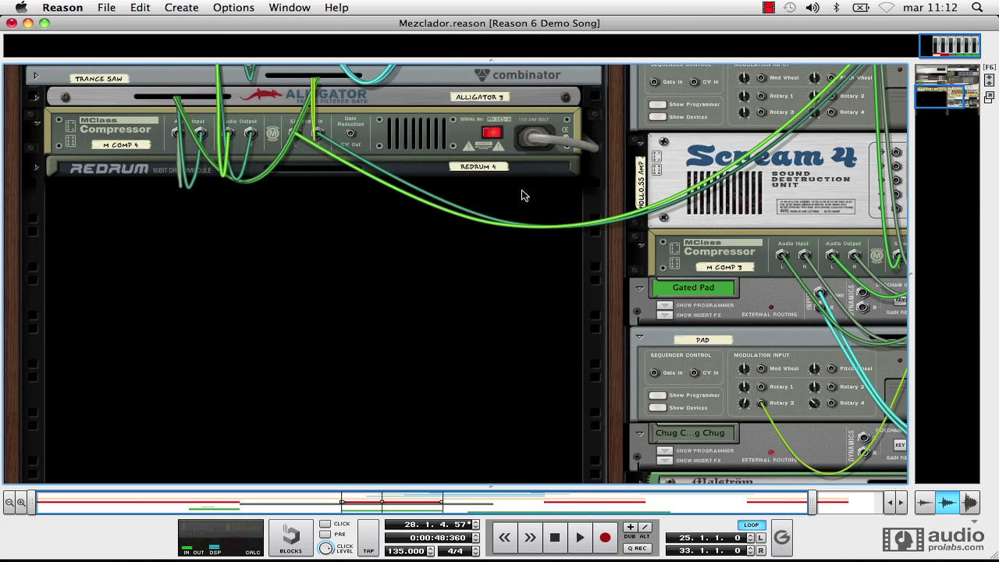
scroll(394, 152, up, 10)
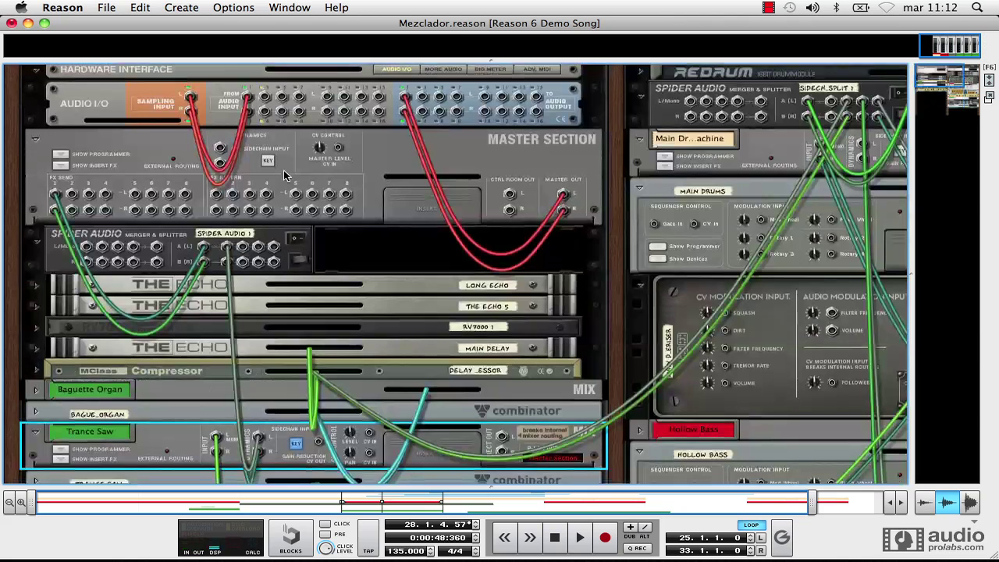
scroll(285, 176, down, 3)
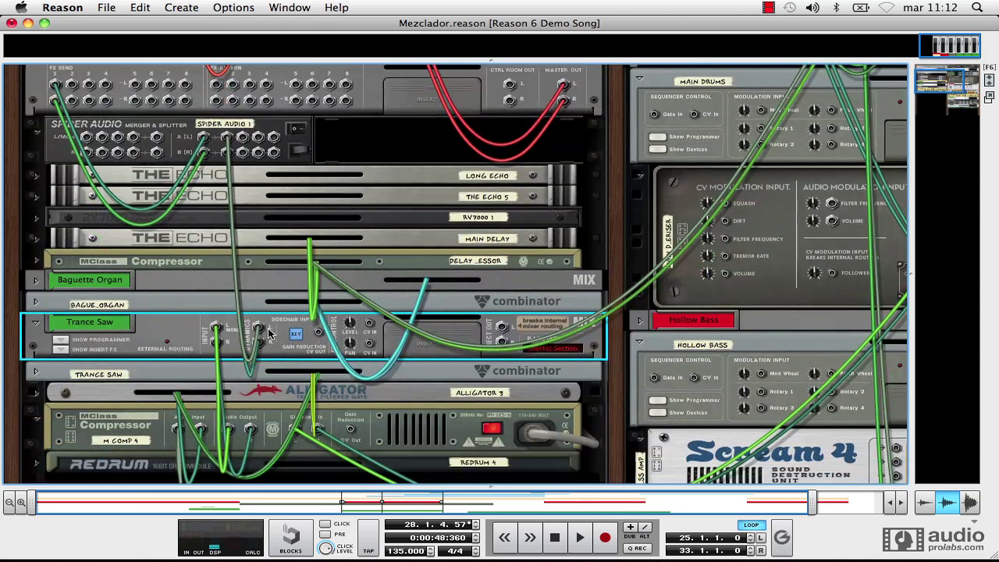
mouse_move(258, 347)
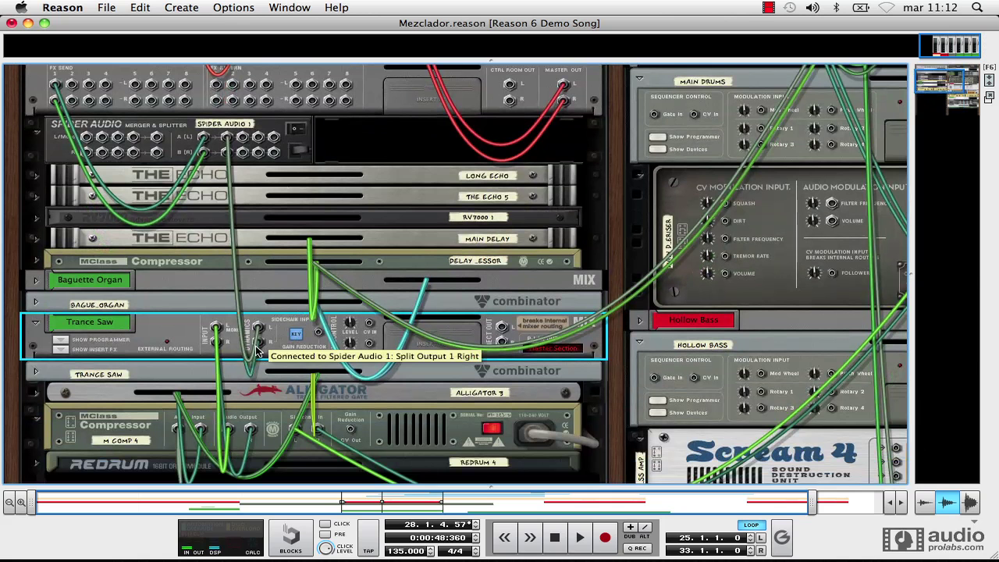